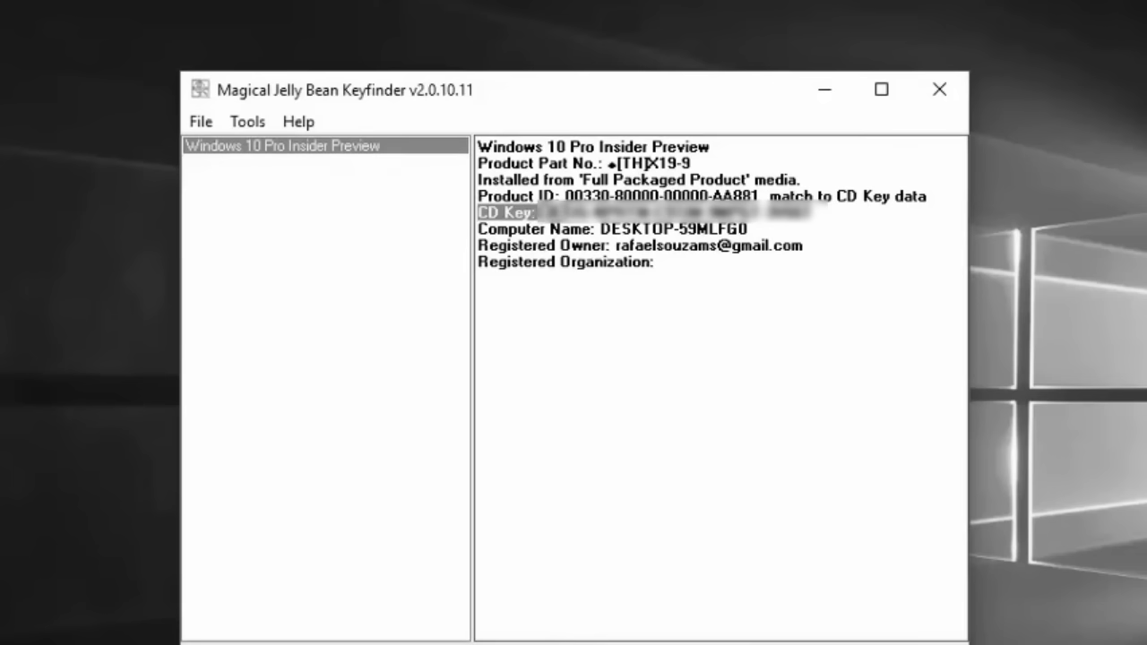
# - Clear the selection in Keyfinder's Windows 10 Pro key details
pyautogui.click(814, 240)
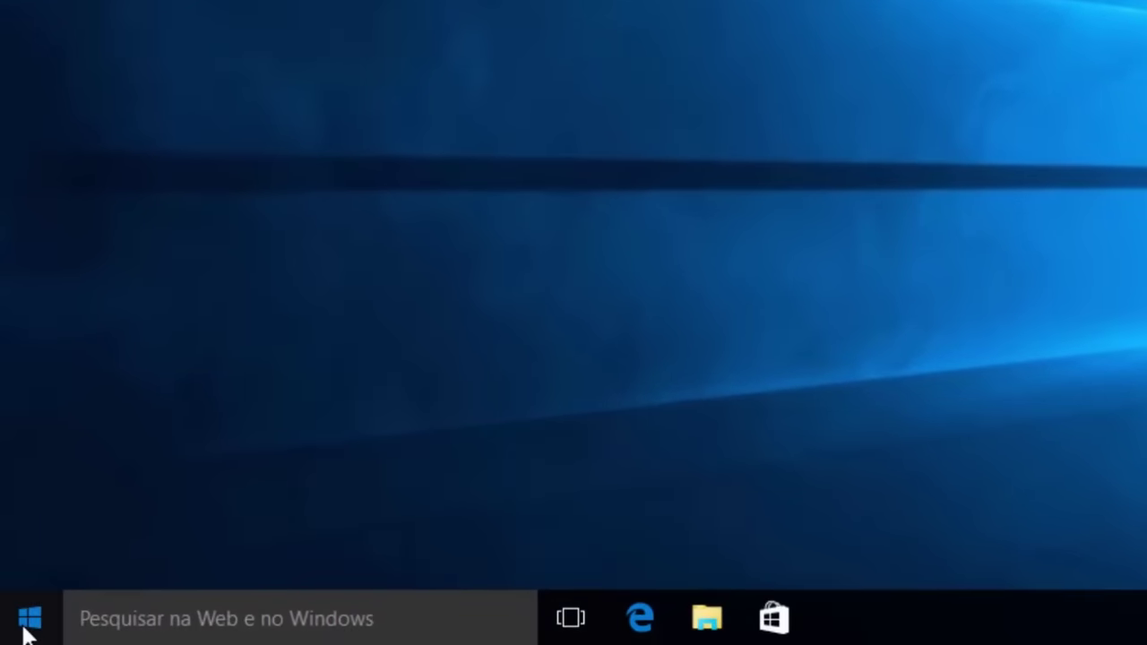
# - Open maximized Settings at Atualização e segurança > Recuperação and start Restaurar o PC
pyautogui.click(22, 631)
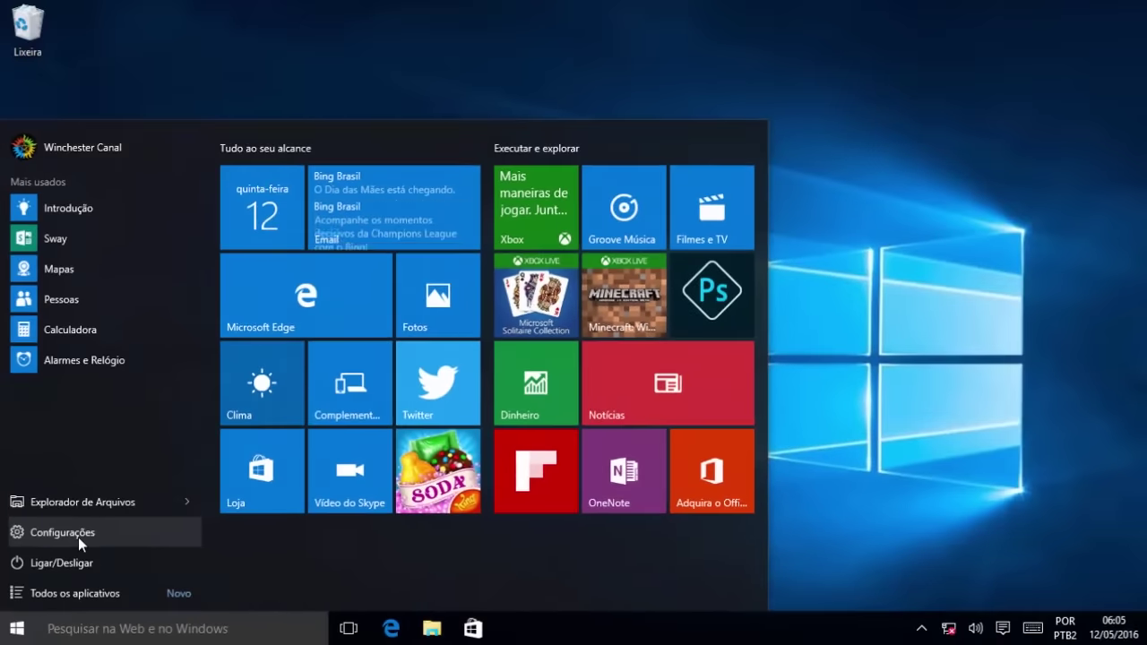
pyautogui.click(125, 465)
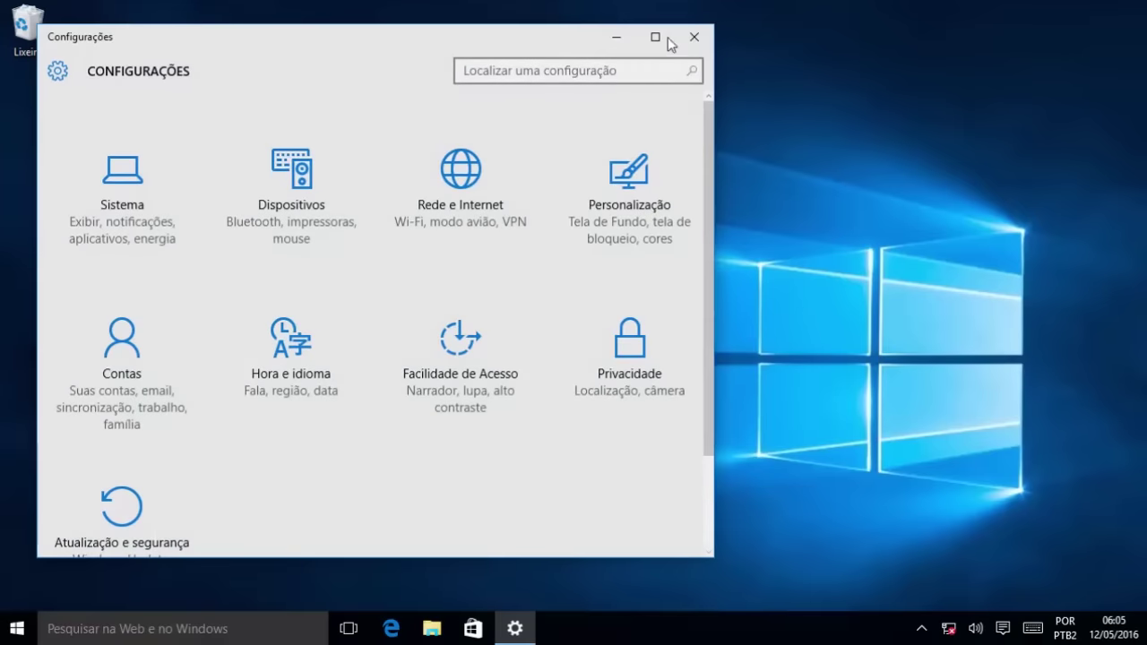
pyautogui.click(655, 37)
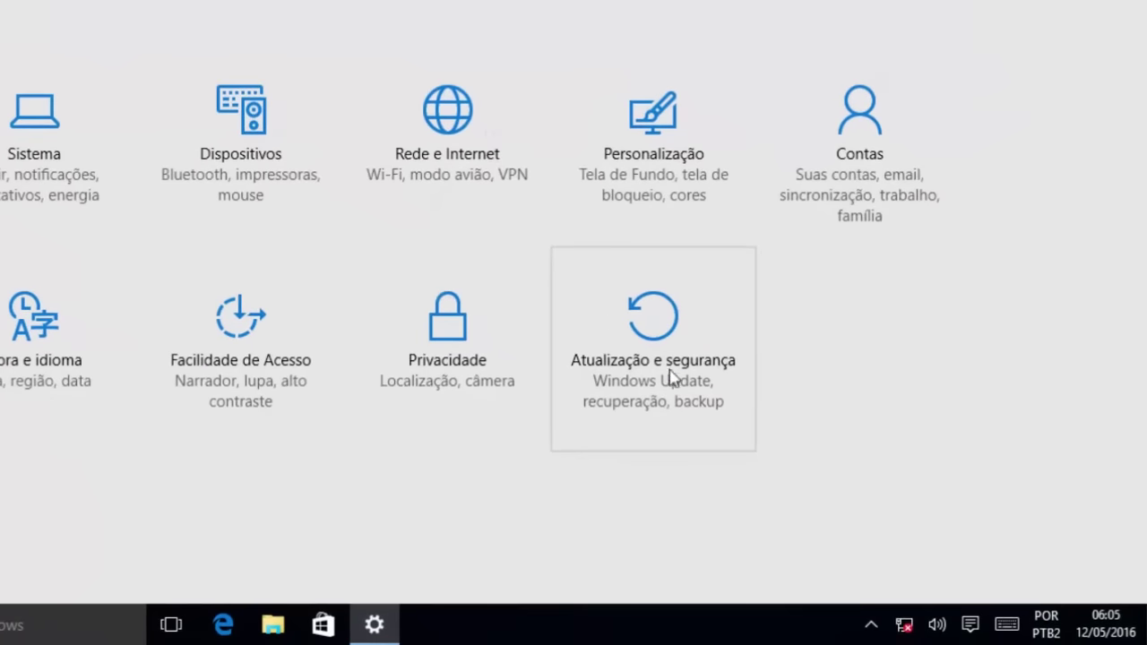
pyautogui.click(708, 397)
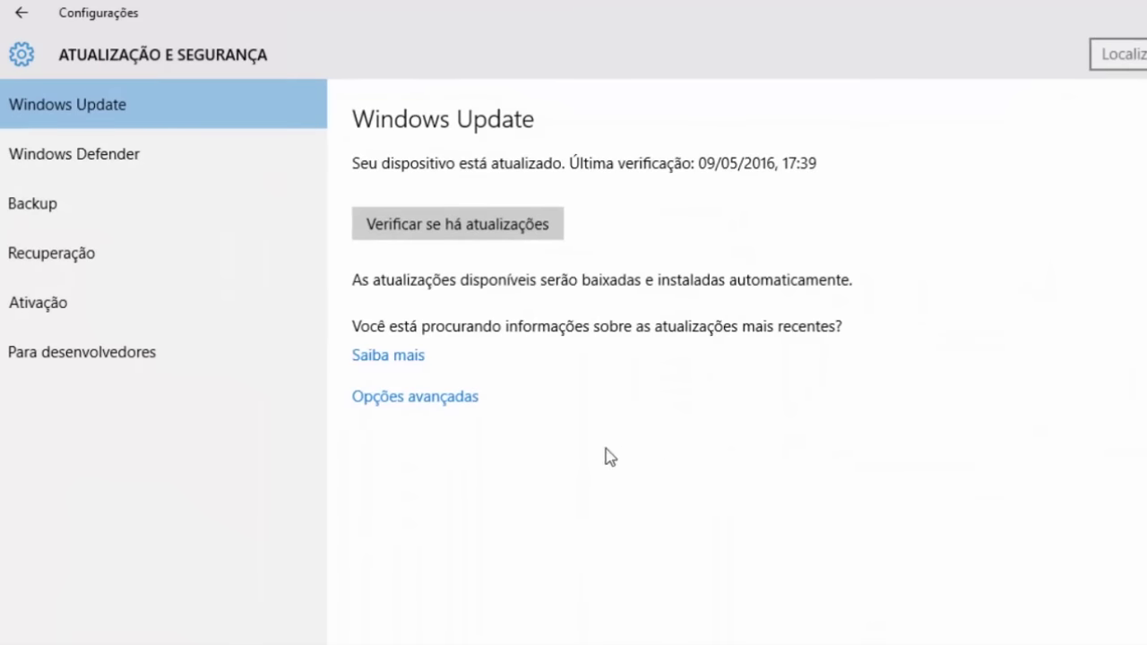
pyautogui.click(56, 256)
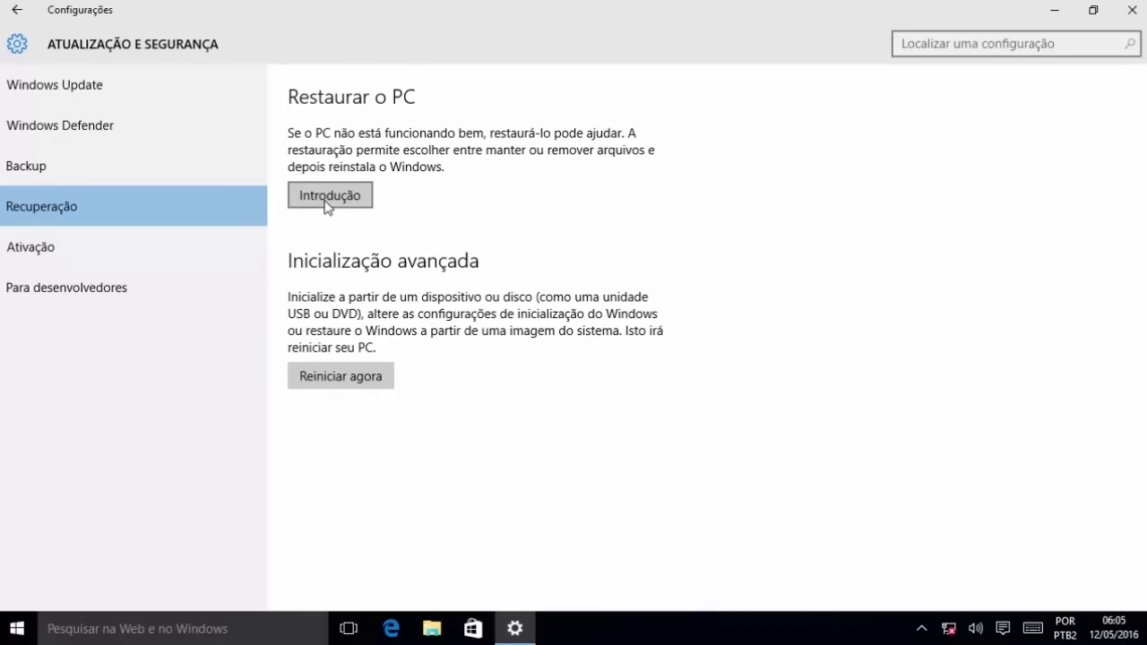
pyautogui.click(328, 198)
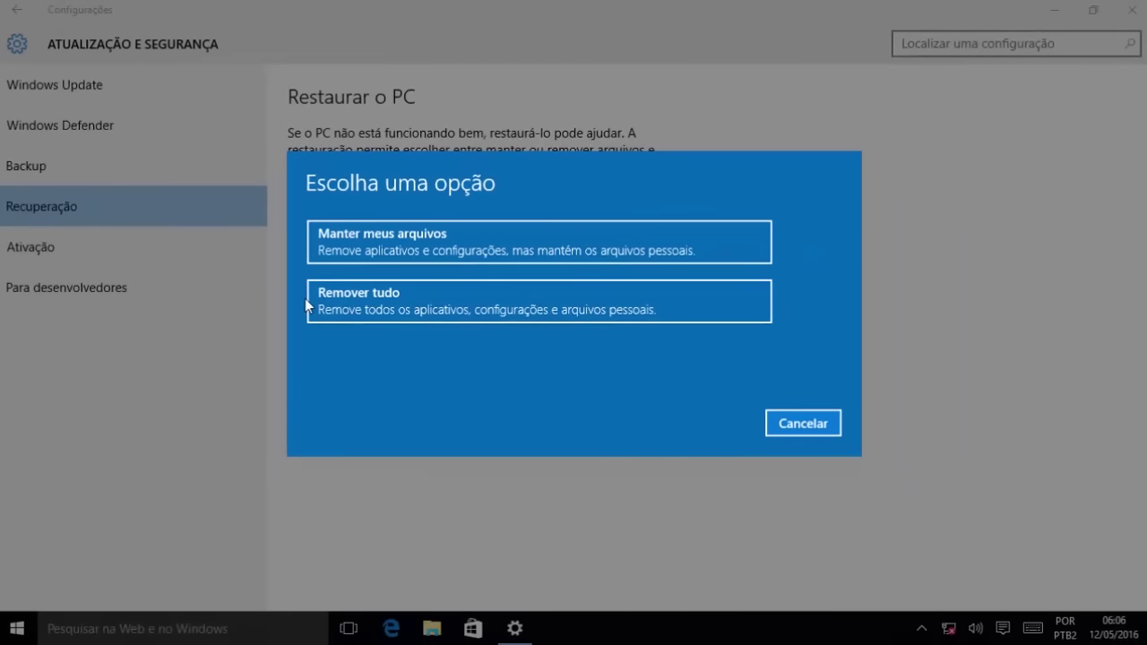
# - Reset the PC with Manter meus arquivos, accepting the removed-apps list, then Restaurar
pyautogui.click(369, 237)
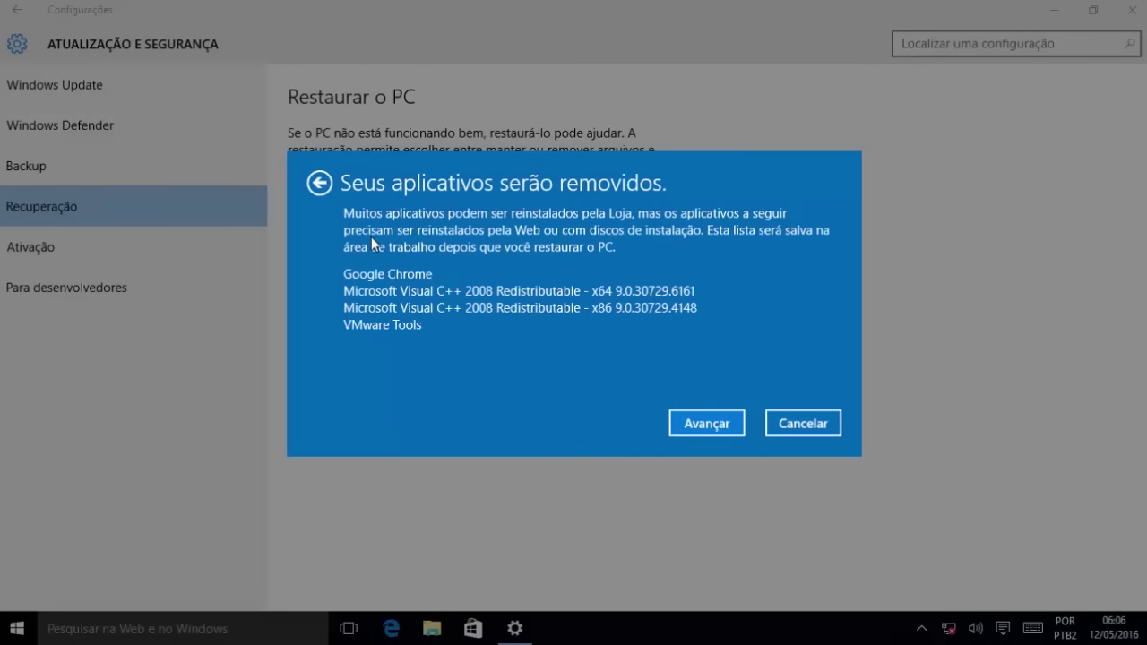
pyautogui.click(712, 424)
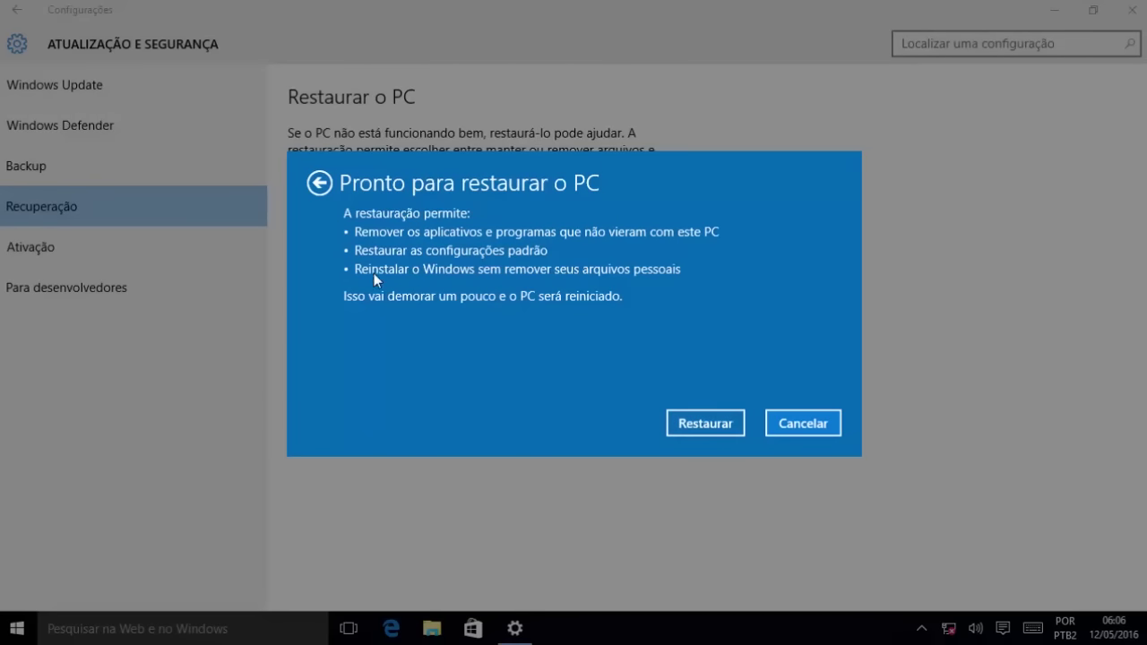
pyautogui.click(704, 426)
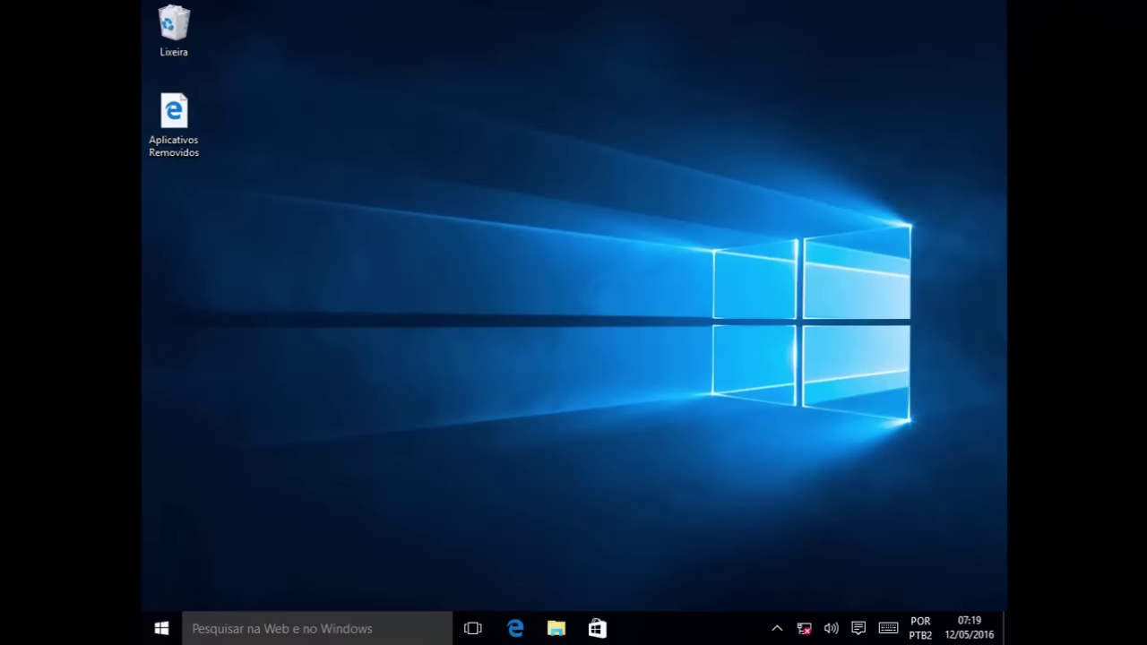
# - Restart the computer into the Windows Recovery Environment startup options
pyautogui.click(163, 630)
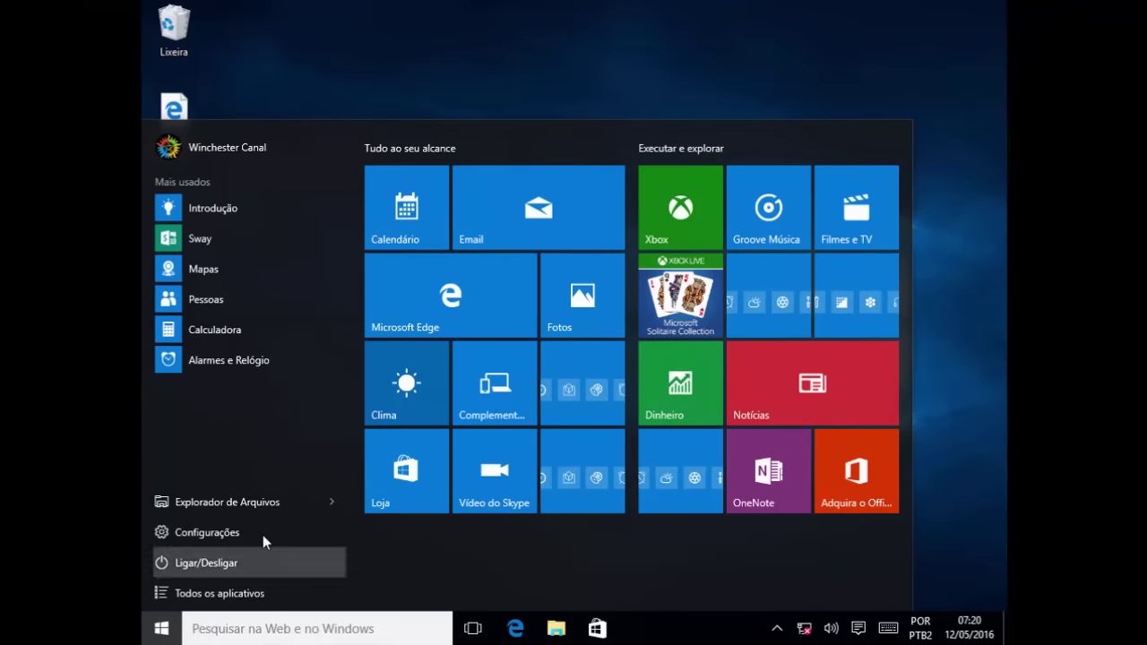
pyautogui.click(255, 563)
pyautogui.click(223, 527)
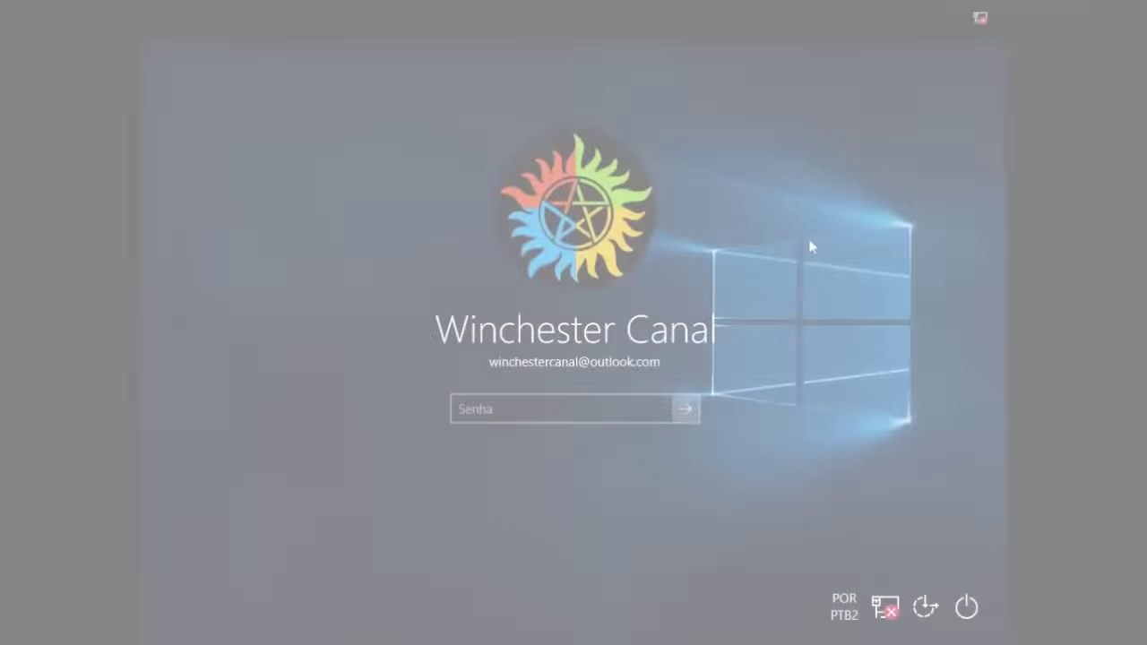
pyautogui.click(967, 608)
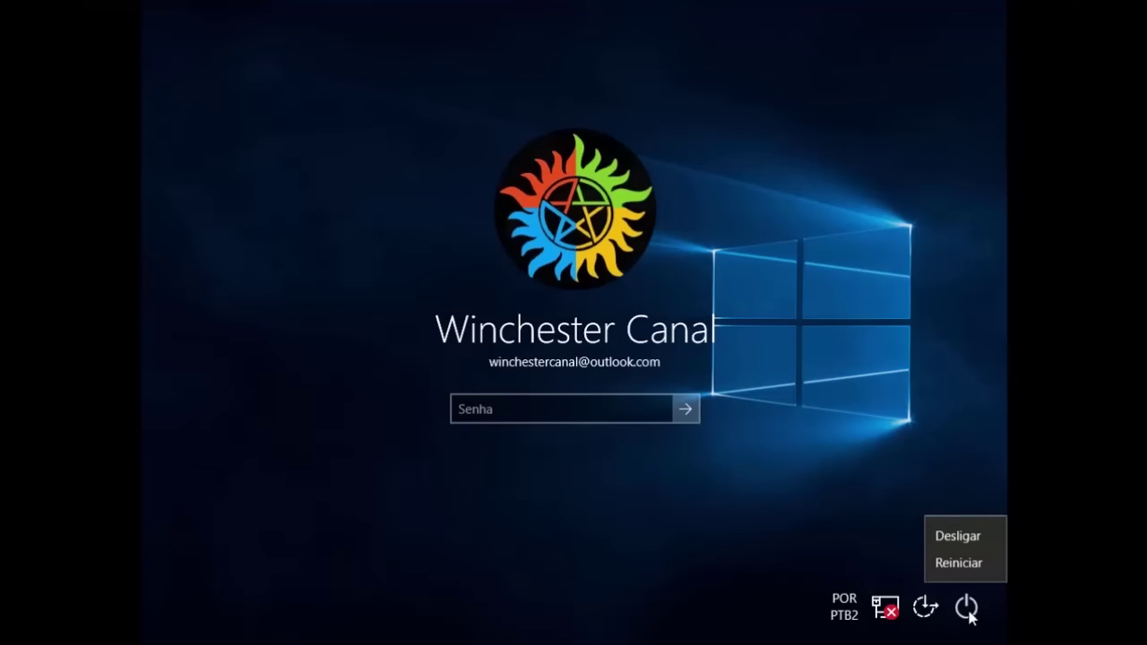
pyautogui.click(975, 572)
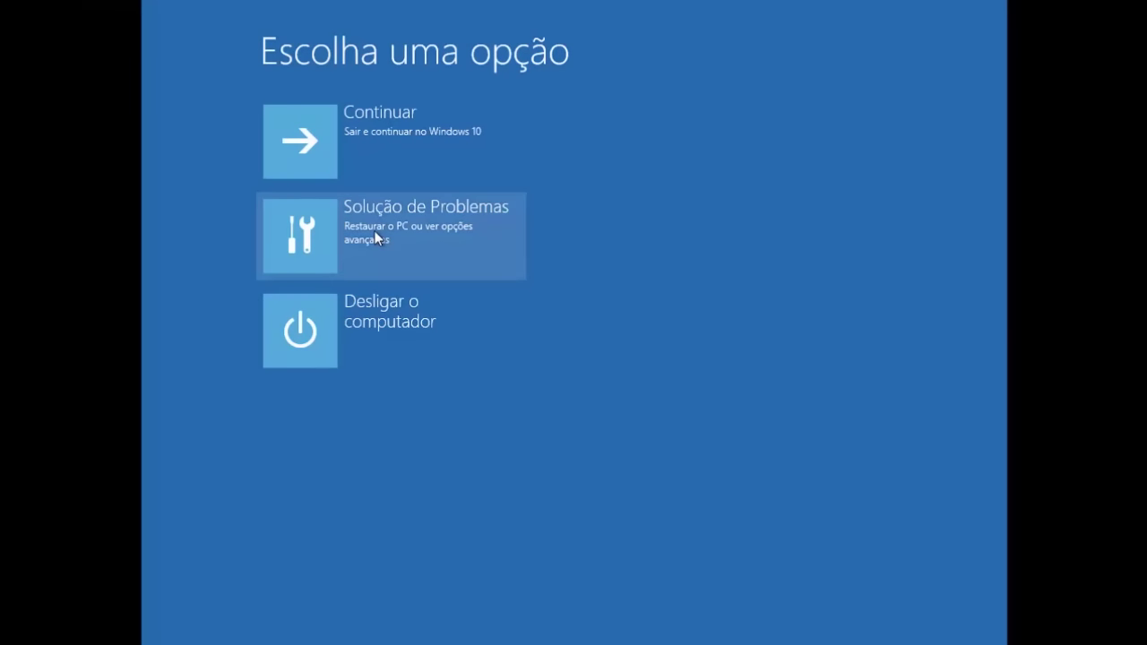
# - View Solução de Problemas > Restaurar o PC, back out twice, and choose Desligar o computador
pyautogui.click(375, 236)
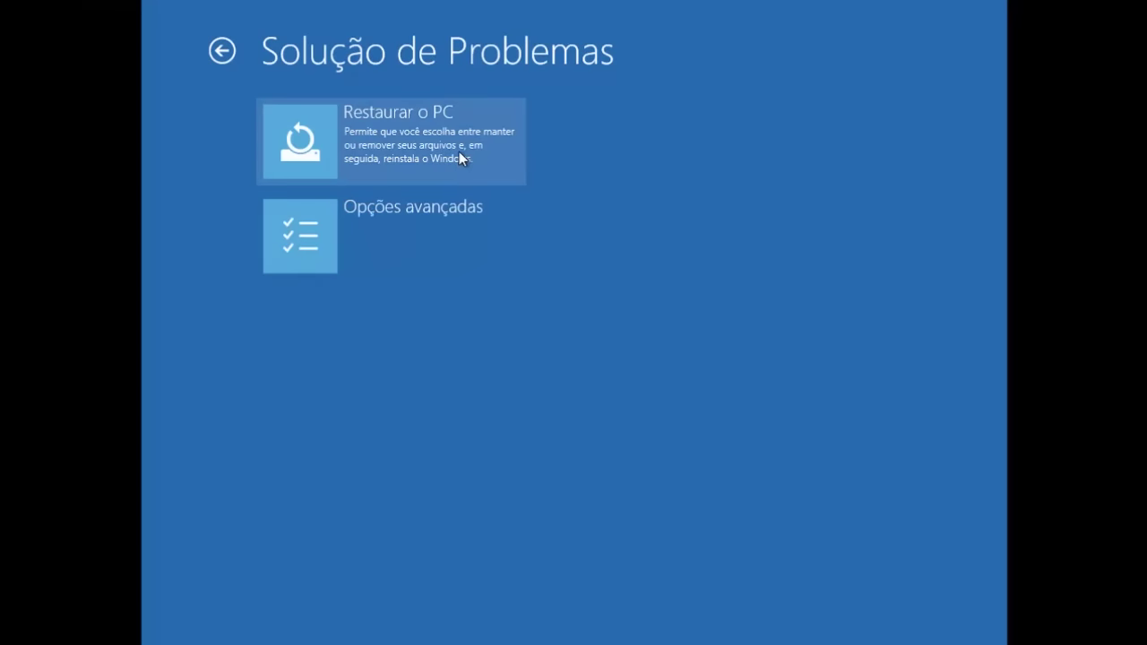
pyautogui.click(457, 153)
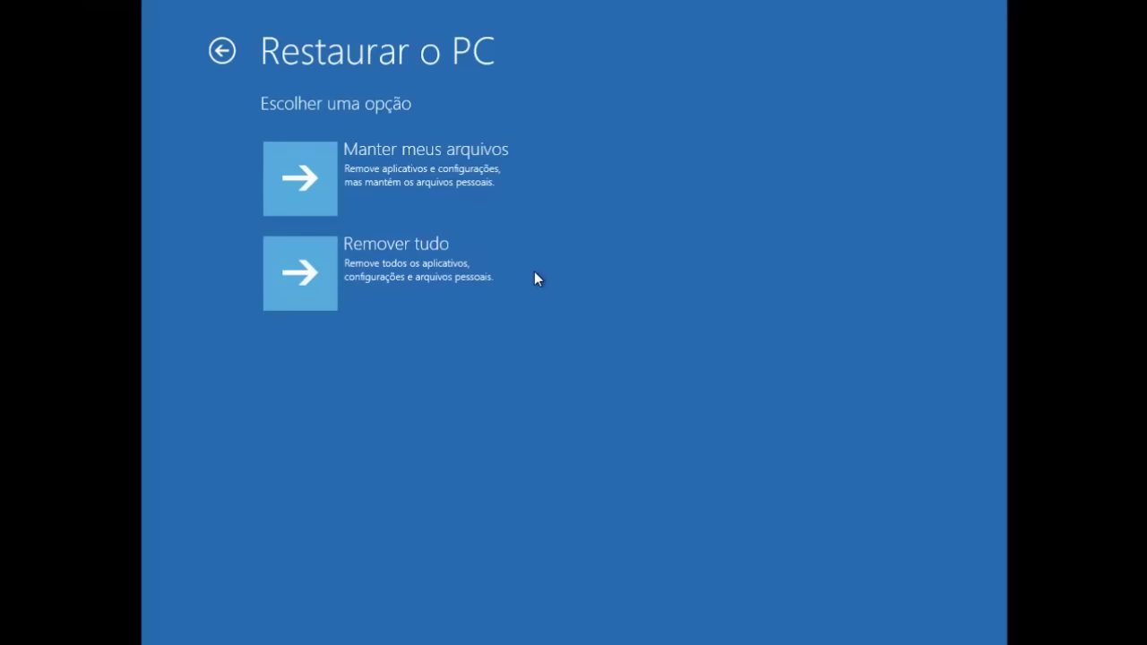
pyautogui.click(224, 57)
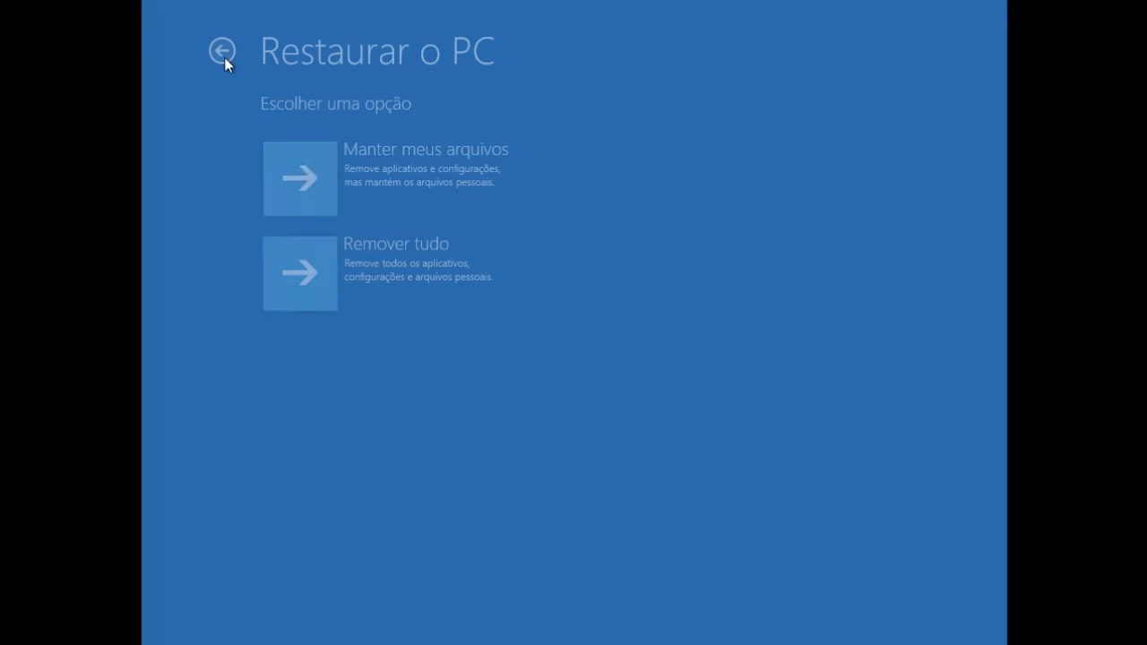
pyautogui.click(224, 57)
pyautogui.click(373, 299)
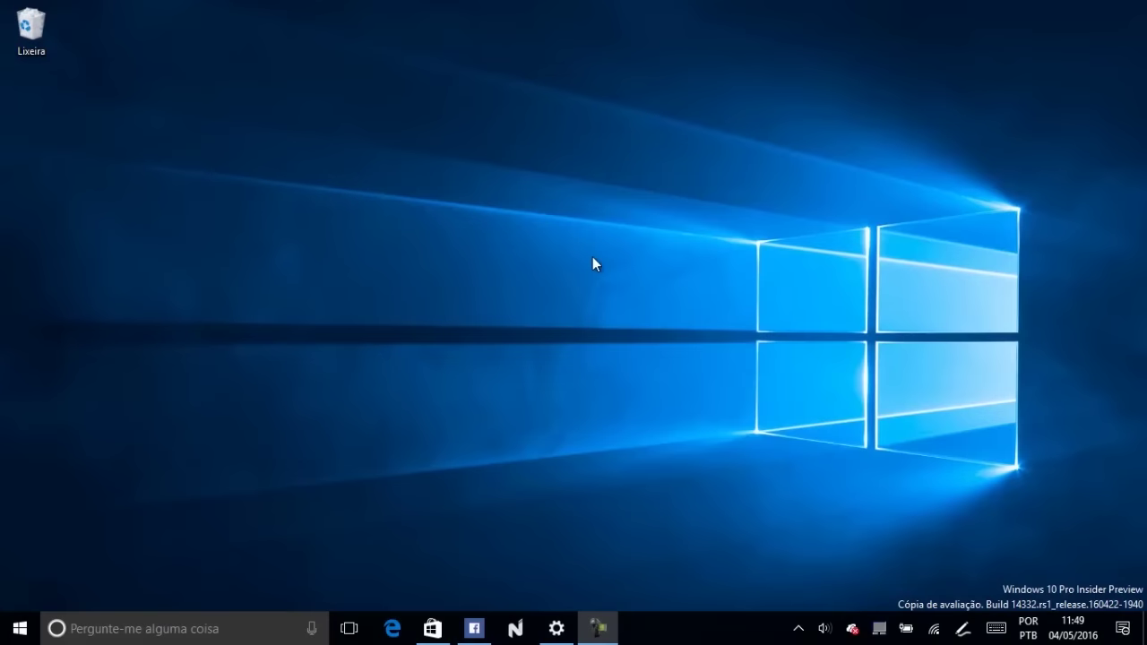
pyautogui.click(393, 631)
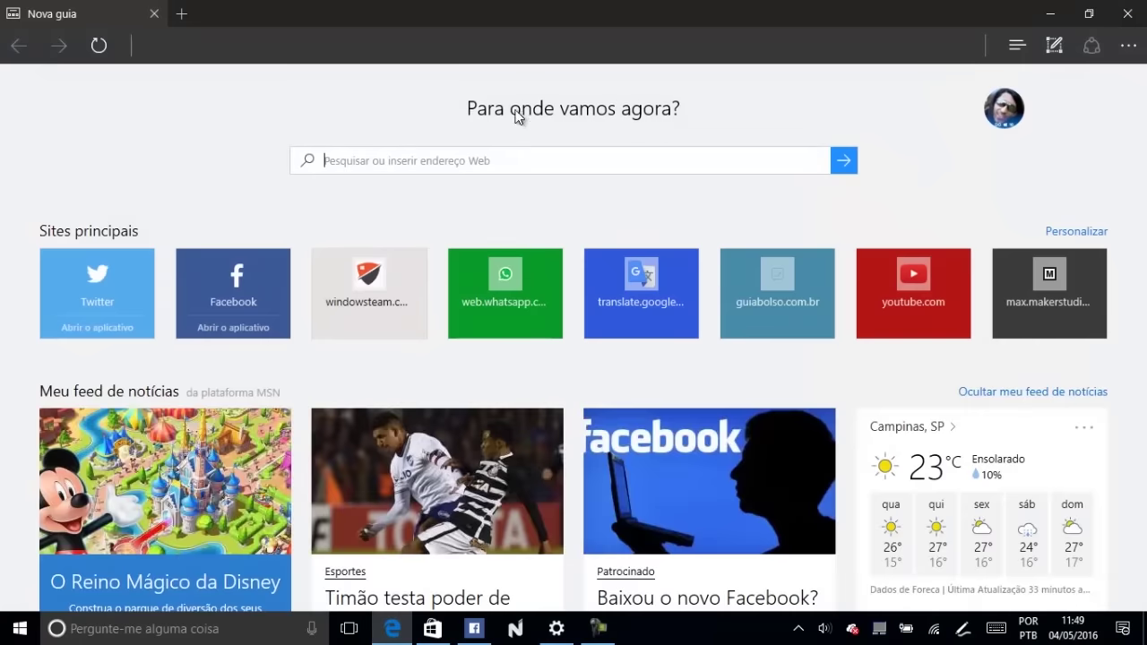
pyautogui.write('www.microsoft.com')
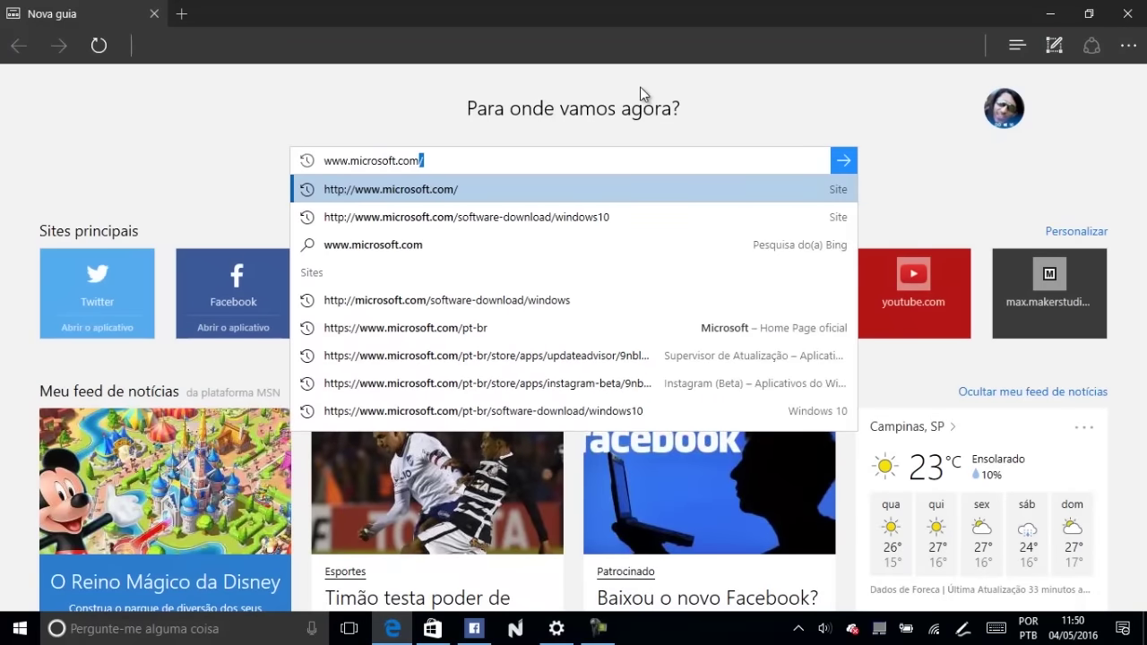
pyautogui.write('/software-download/windows10')
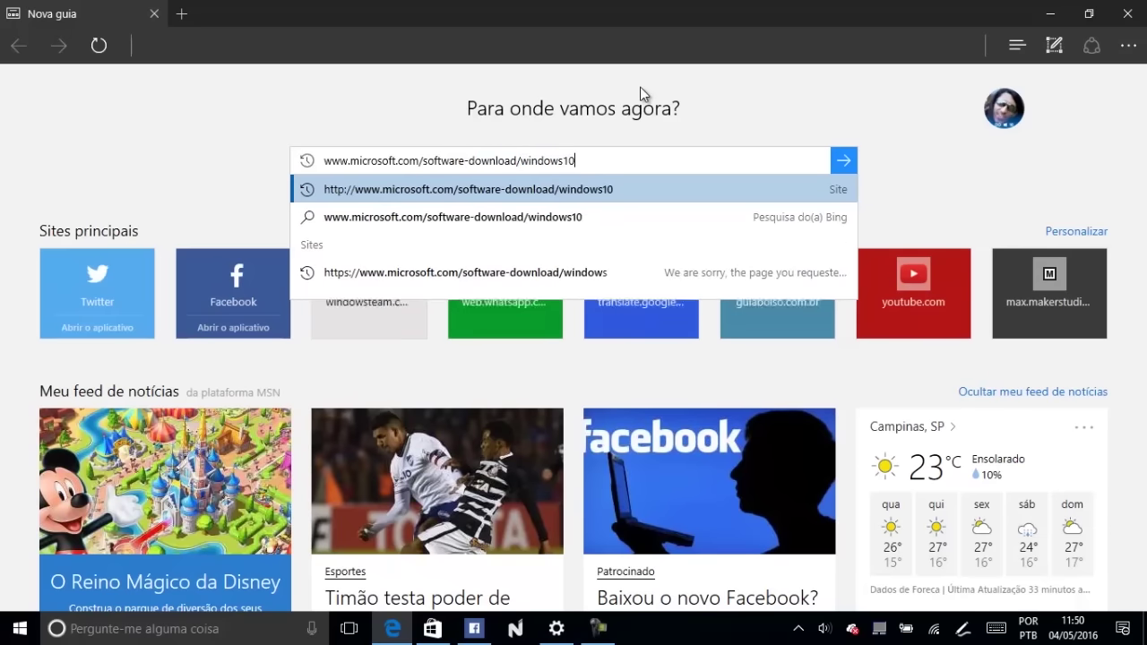
pyautogui.press('Return')
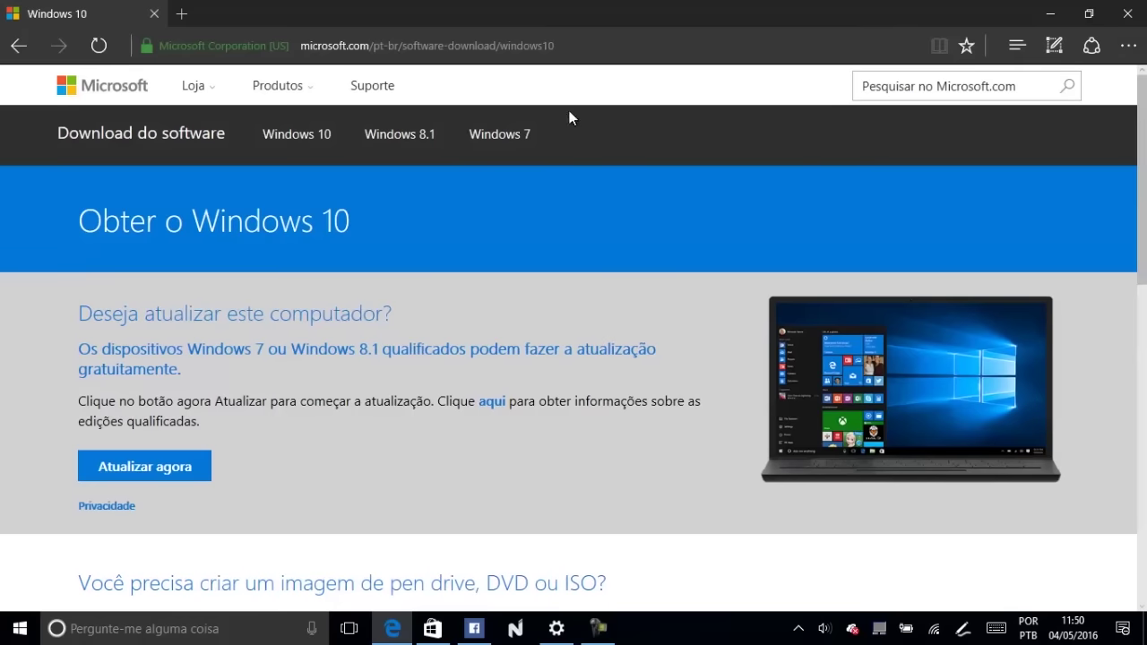
pyautogui.scroll(-3, 484, 394)
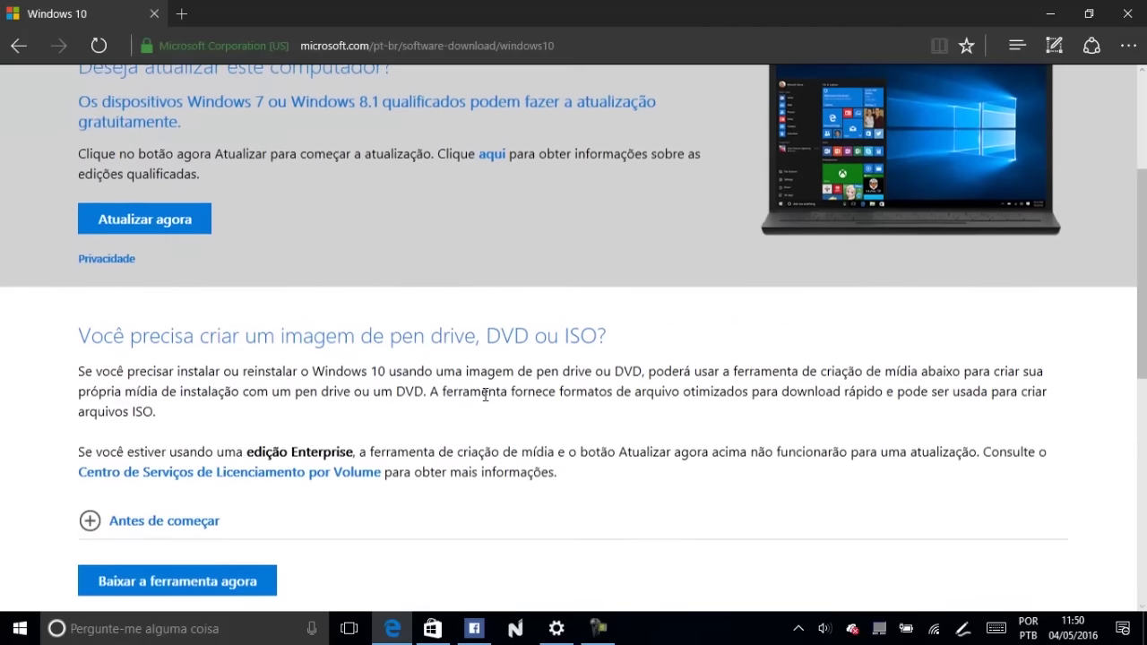
pyautogui.scroll(-1, 484, 394)
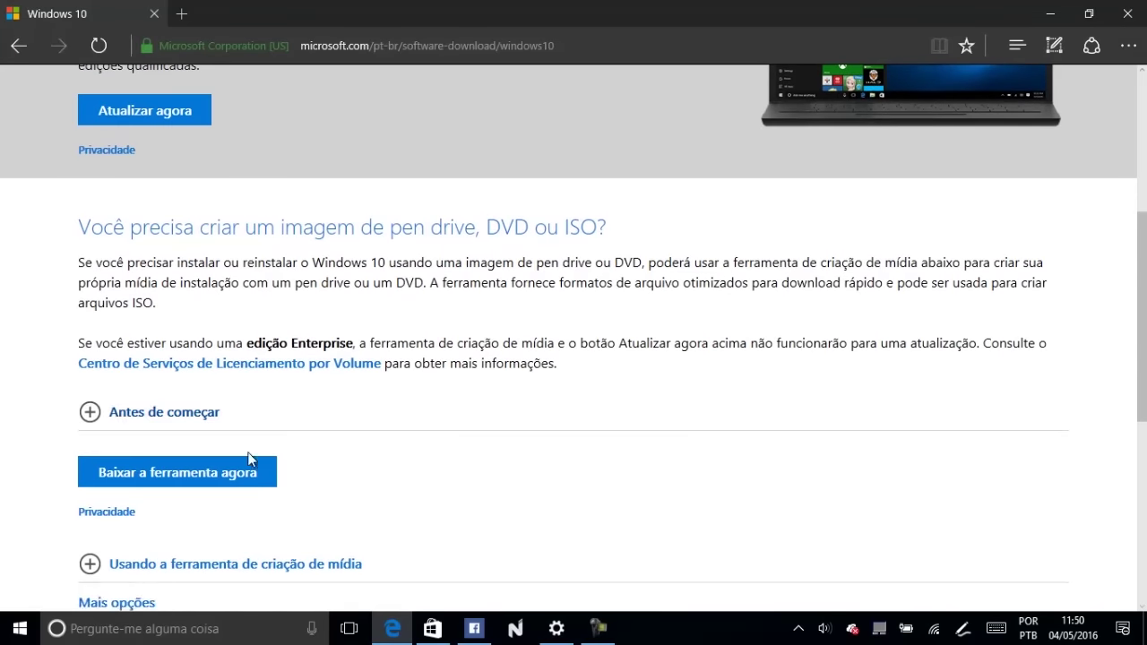
pyautogui.scroll(-1, 212, 460)
# - Save MediaCreationTool.exe to Área de Trabalho, run it, and minimize Edge
pyautogui.click(213, 460)
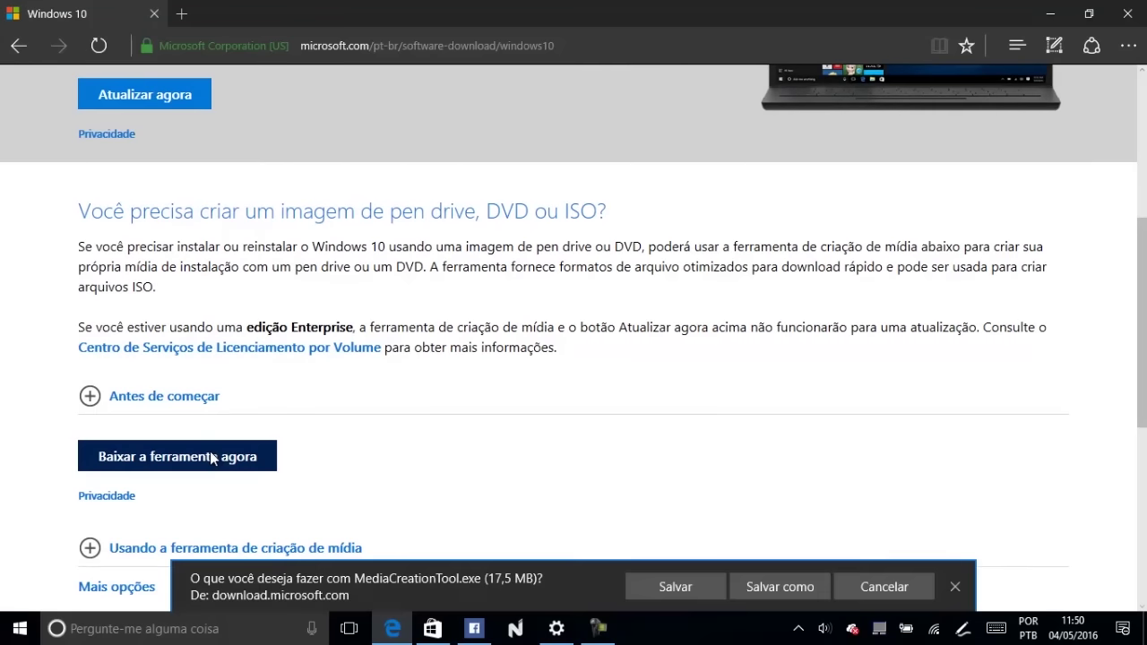
pyautogui.click(804, 590)
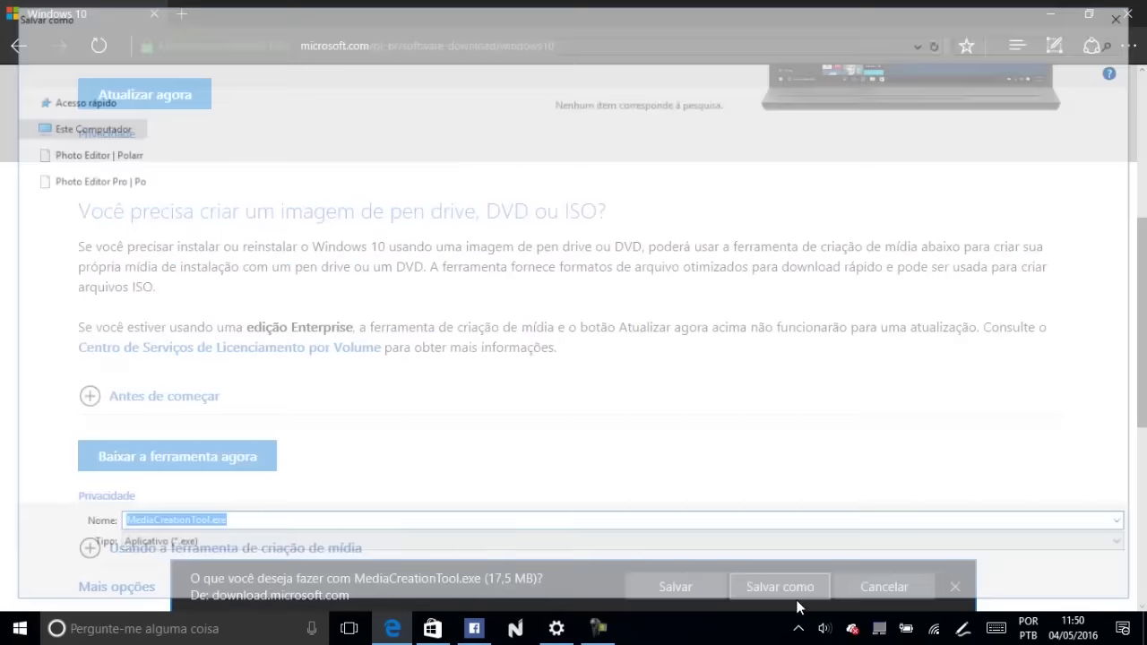
pyautogui.click(81, 91)
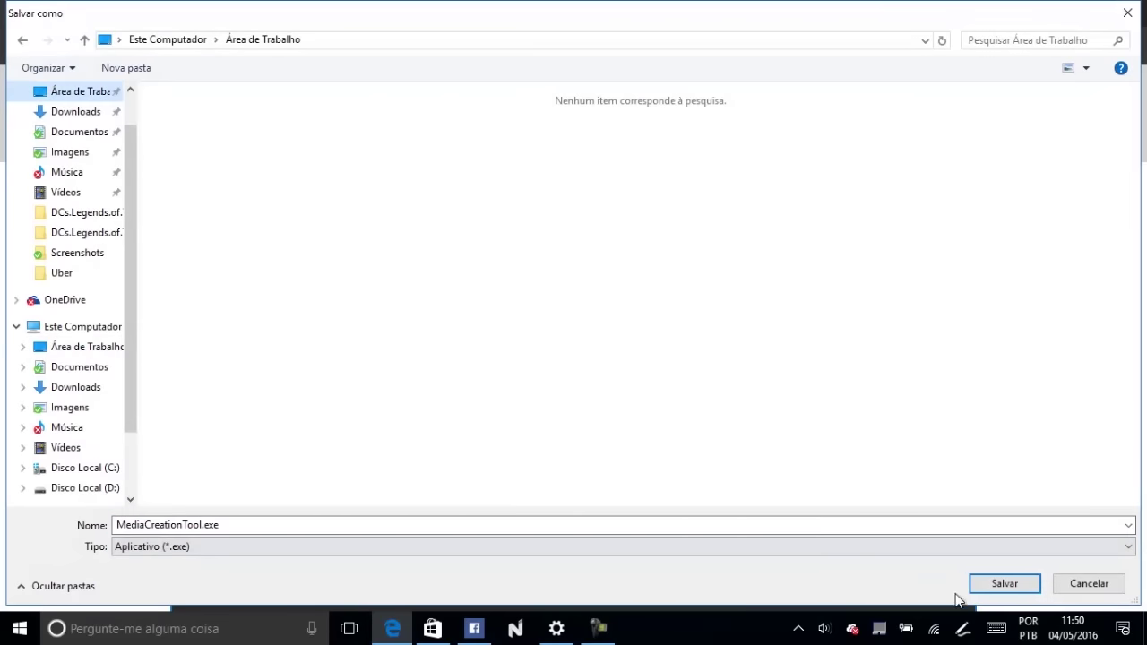
pyautogui.click(1005, 584)
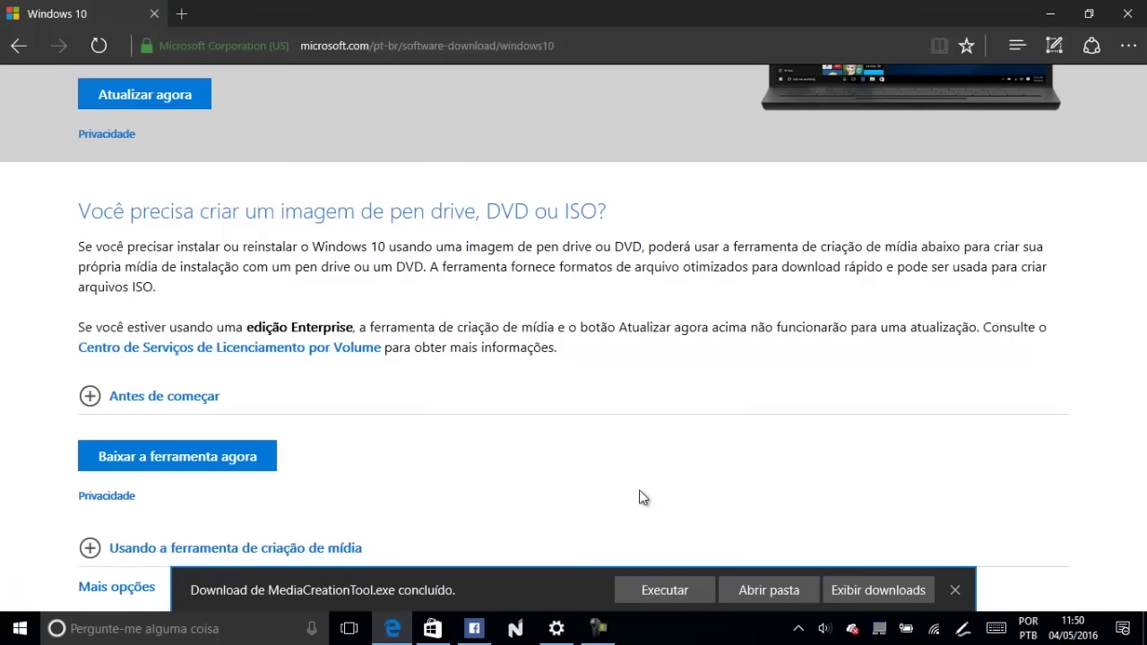
pyautogui.click(663, 594)
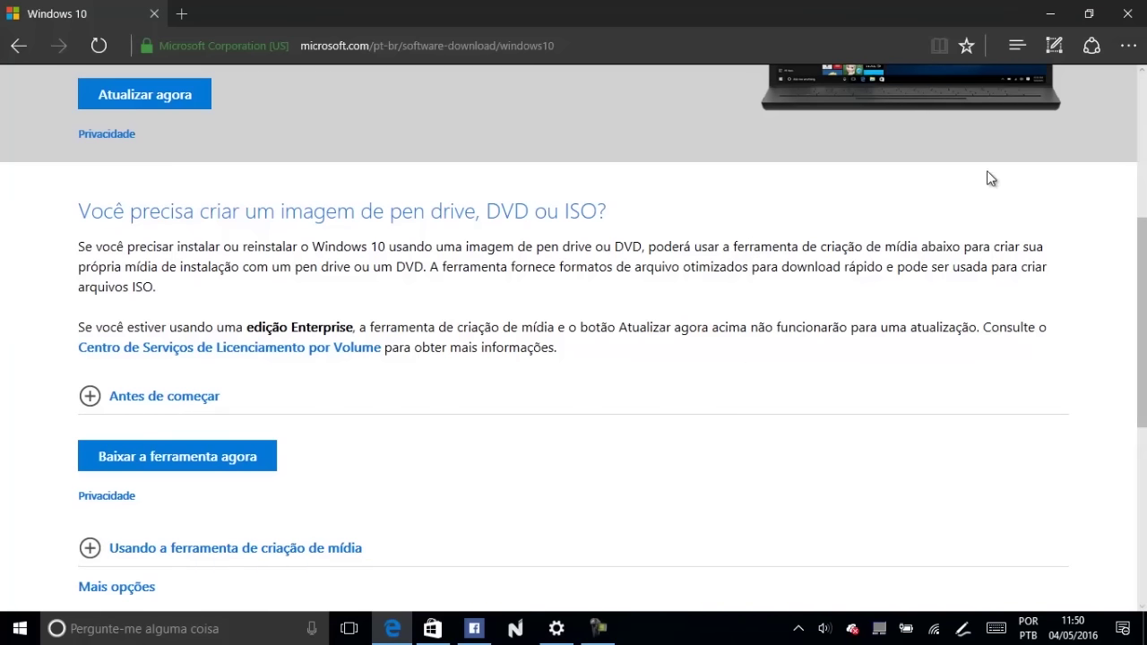
pyautogui.click(1050, 14)
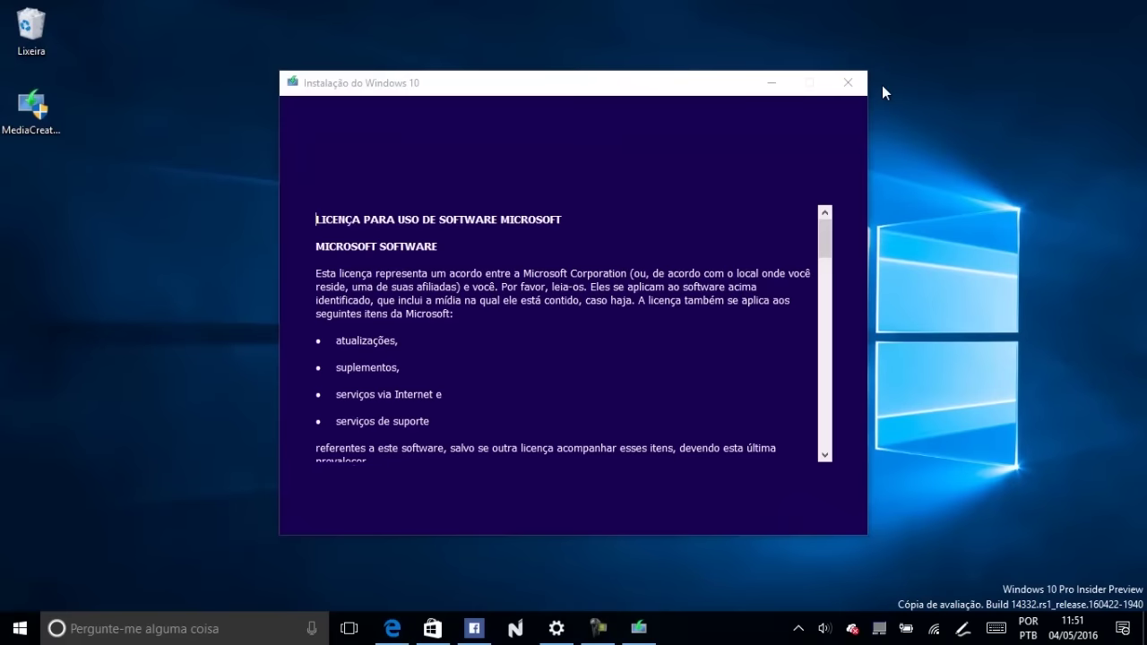
# - Accept the license, choose media for another PC, and uncheck recommended options
pyautogui.click(786, 507)
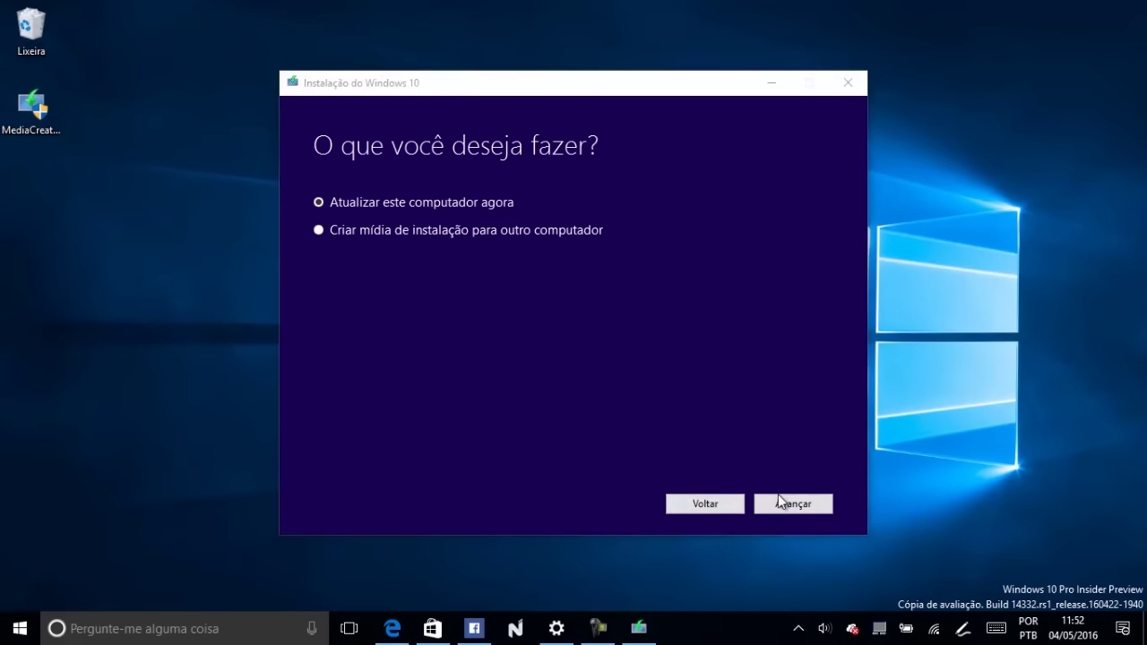
pyautogui.click(354, 230)
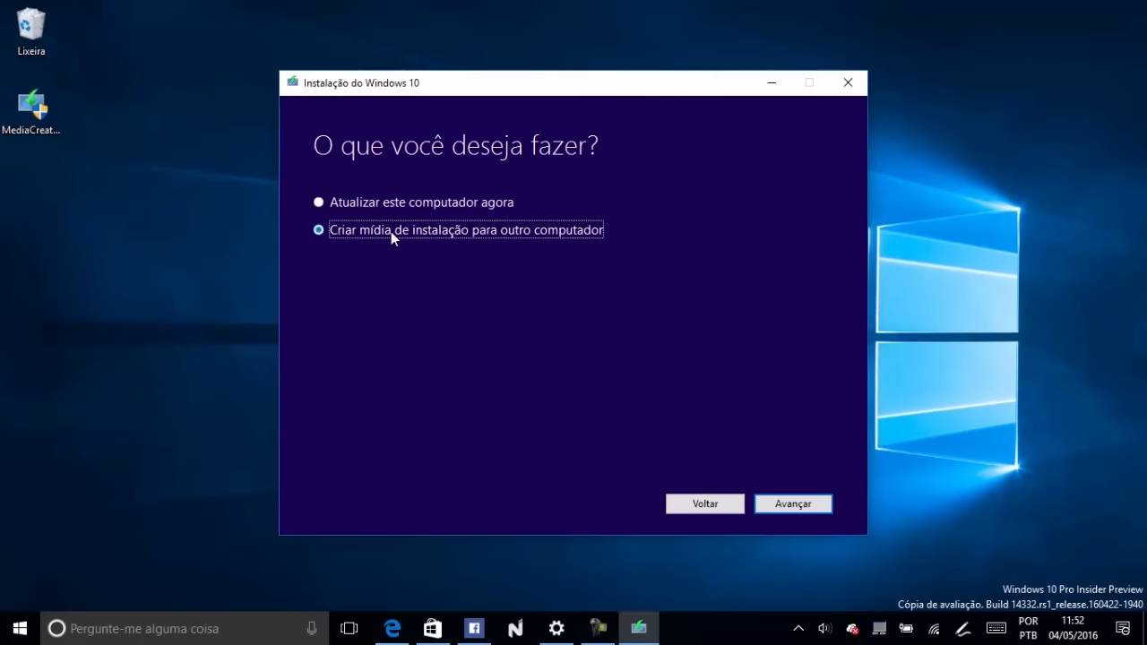
pyautogui.click(774, 505)
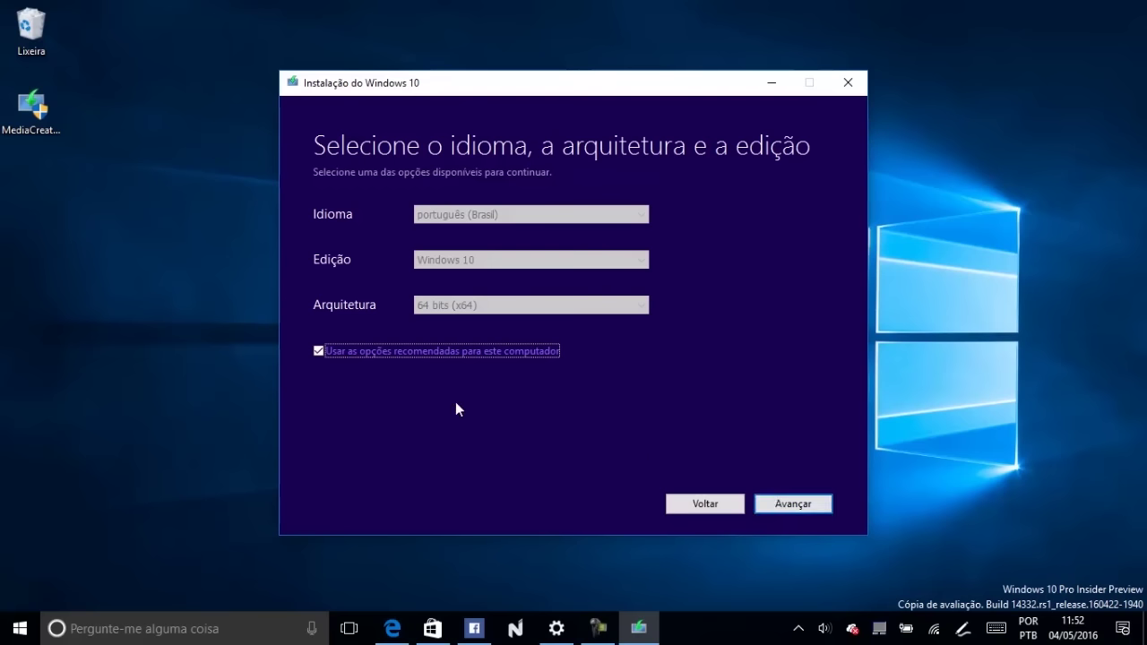
pyautogui.click(335, 349)
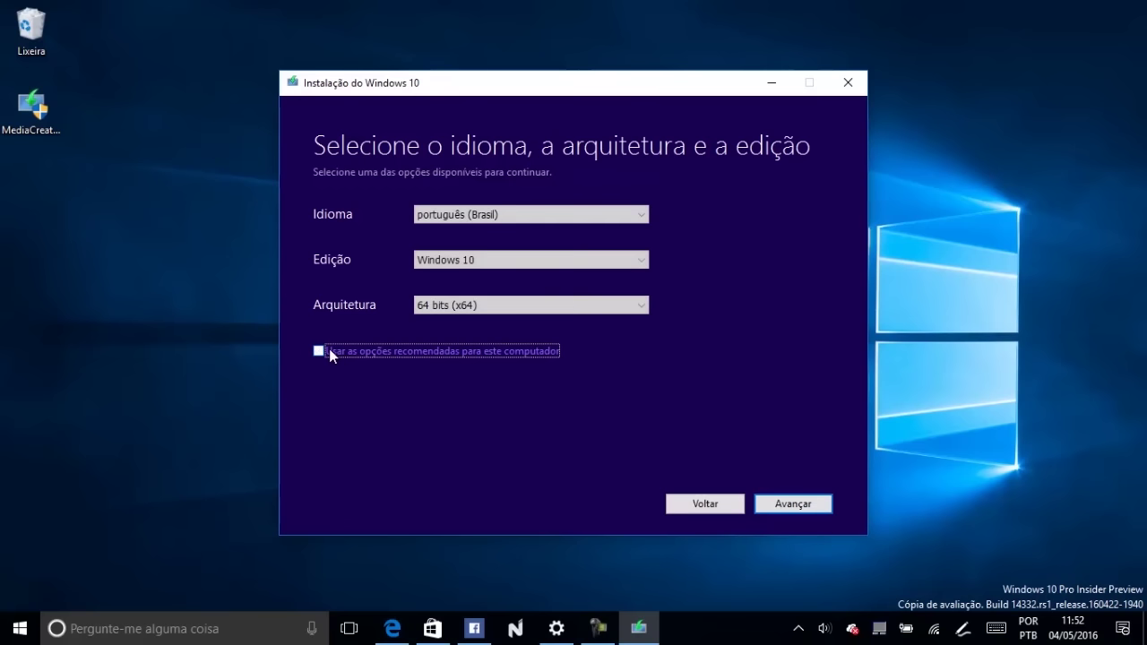
pyautogui.click(571, 259)
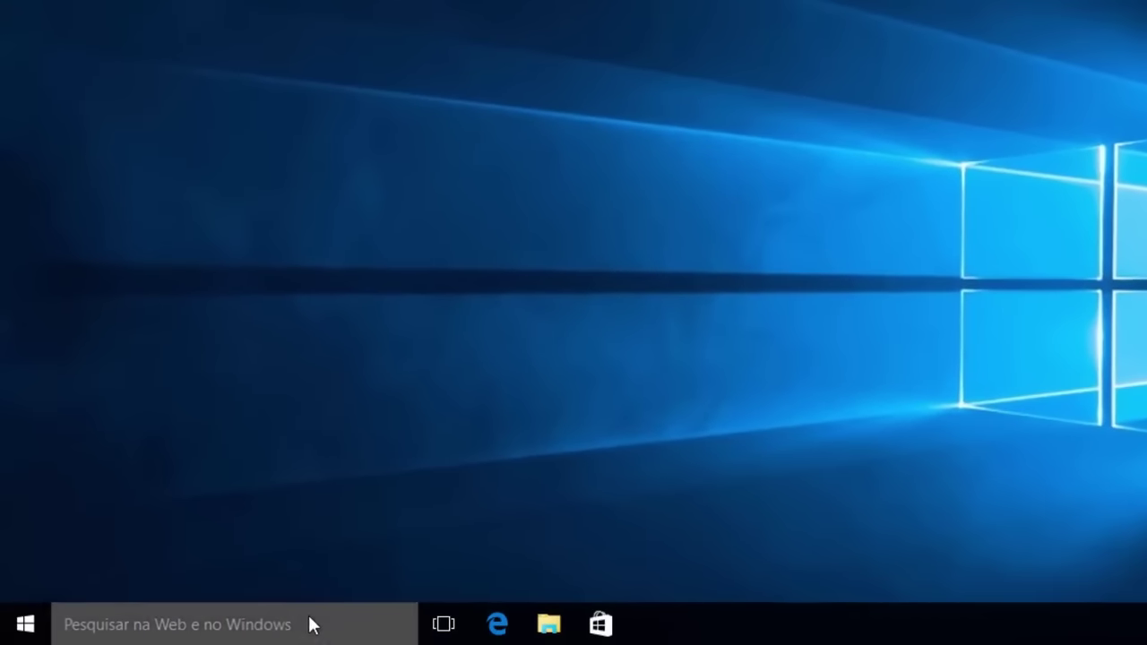
pyautogui.click(309, 618)
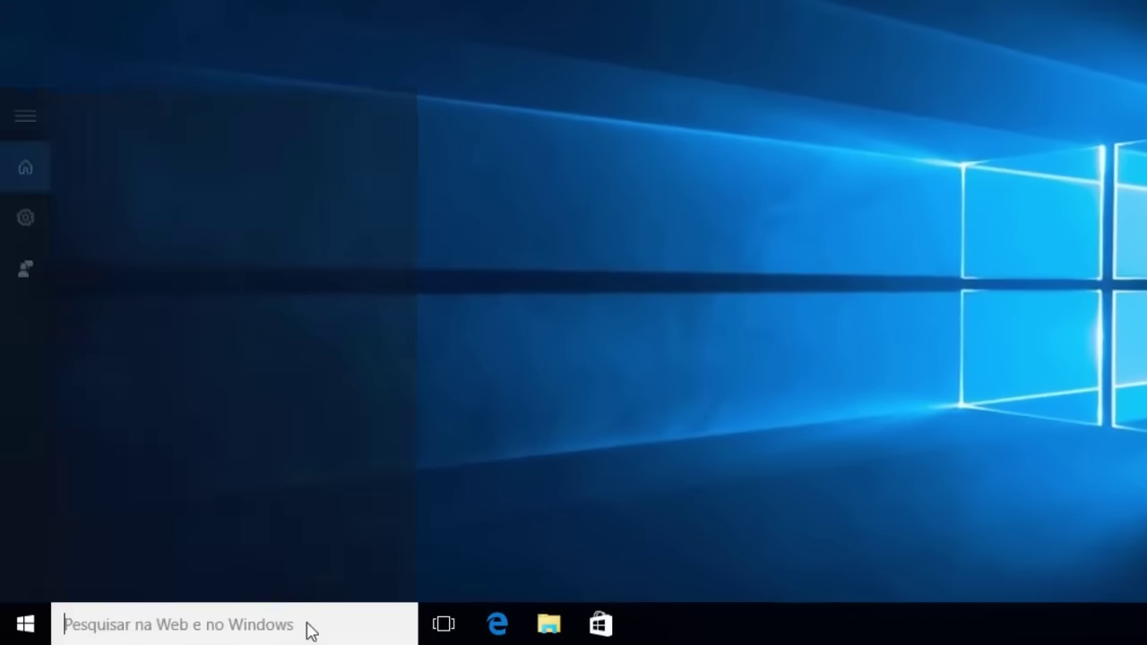
pyautogui.write('SOBRE O COMPUTADOR')
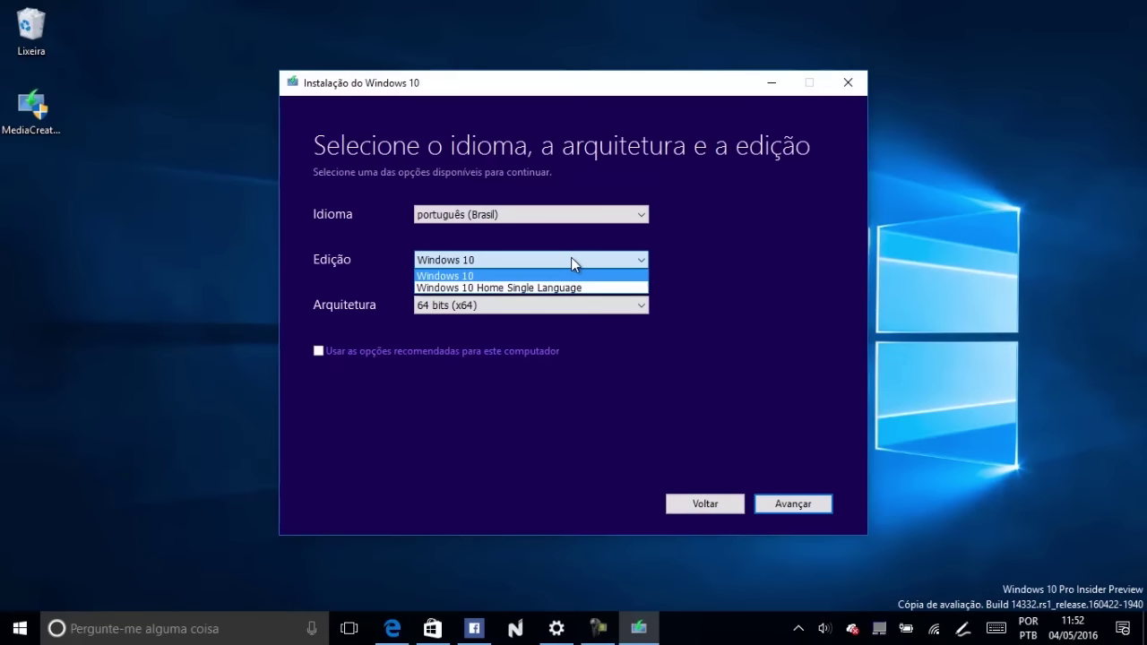
# - Keep the Windows 10 edition and set Arquitetura to Ambas
pyautogui.click(571, 258)
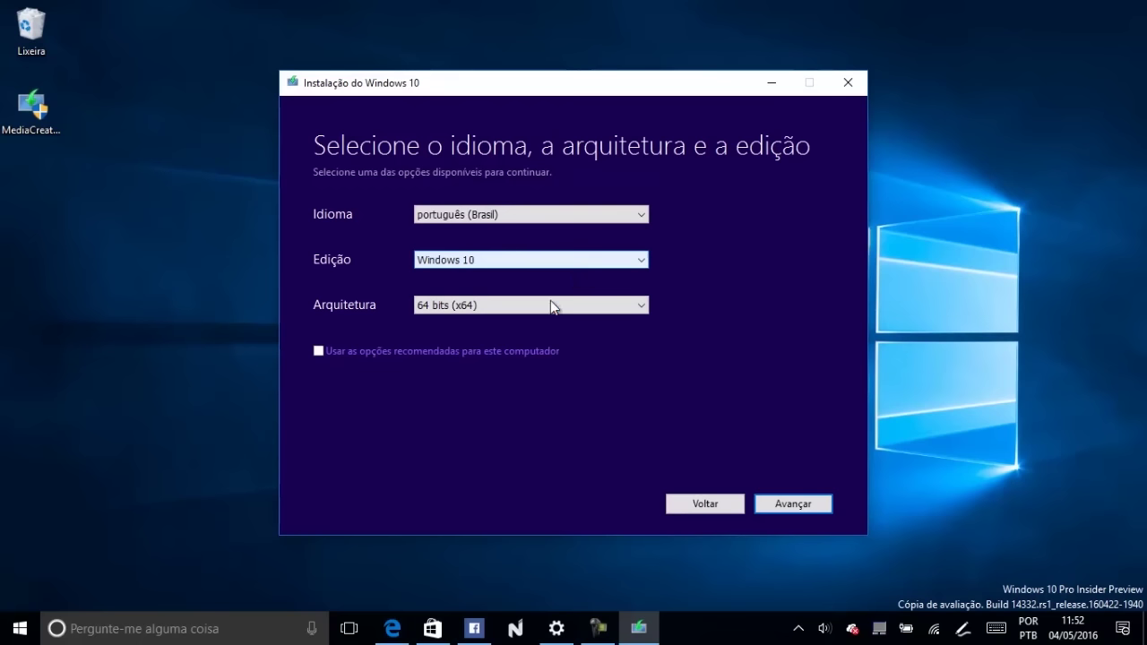
pyautogui.click(545, 304)
pyautogui.click(513, 343)
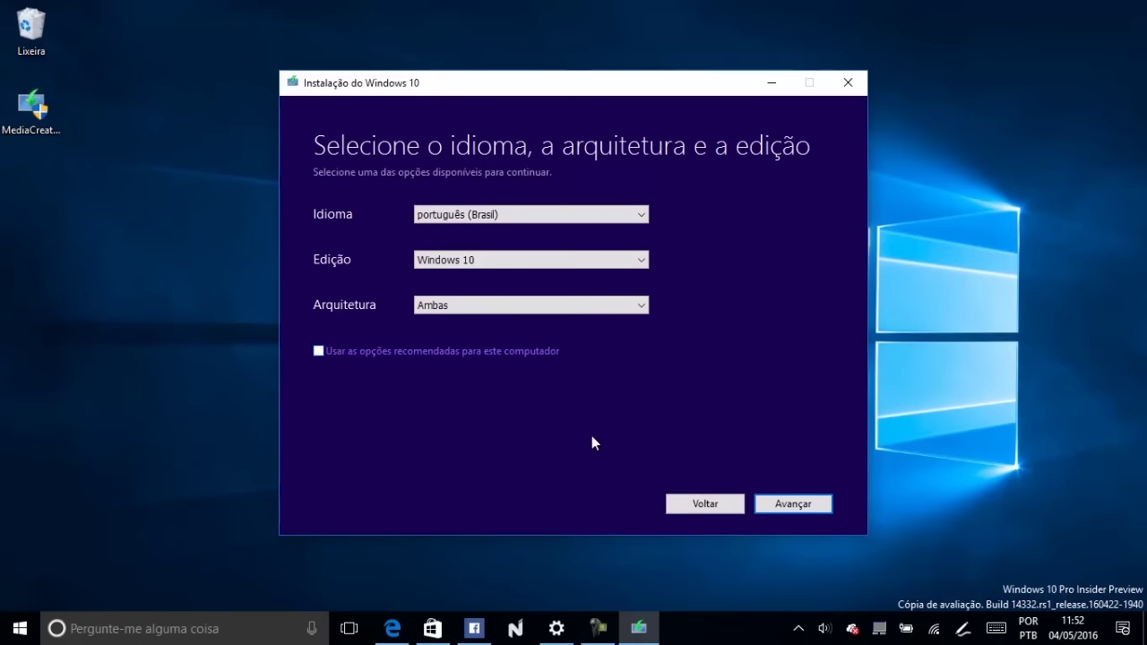
pyautogui.click(797, 506)
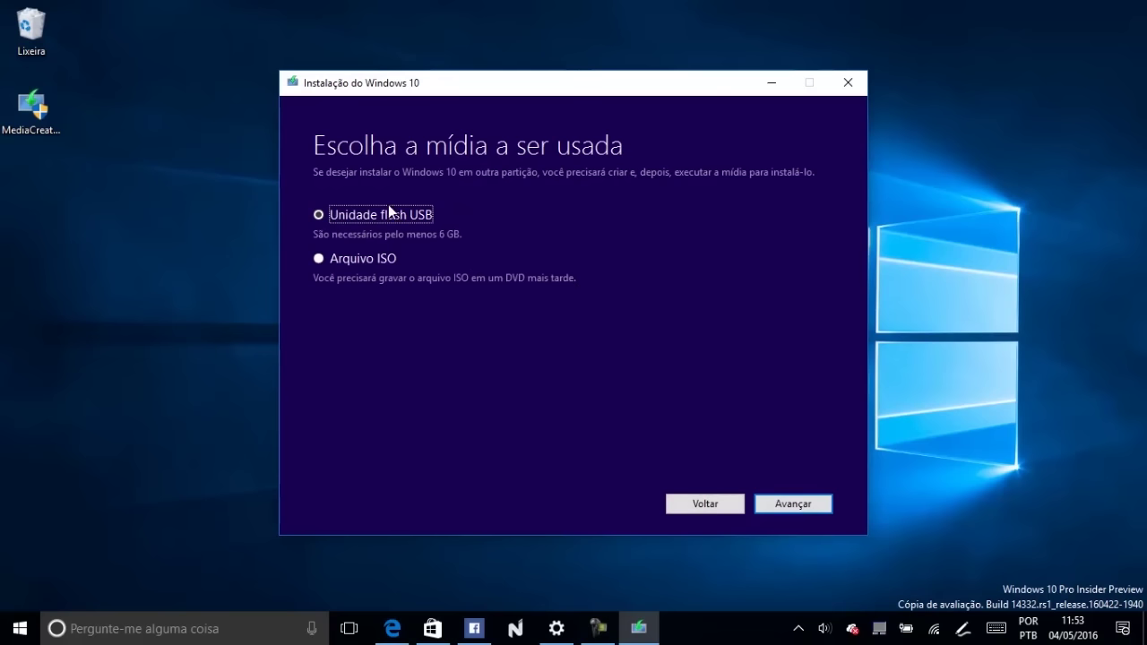
# - Write the media to the E: USB flash drive and finish the wizard
pyautogui.click(778, 499)
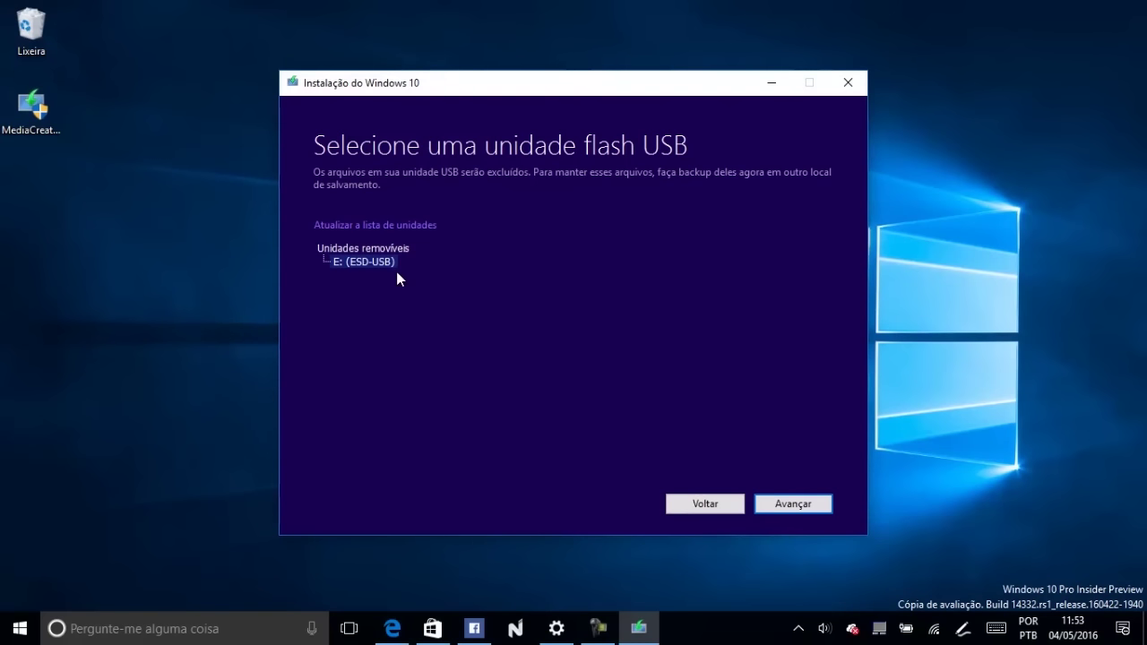
pyautogui.click(785, 504)
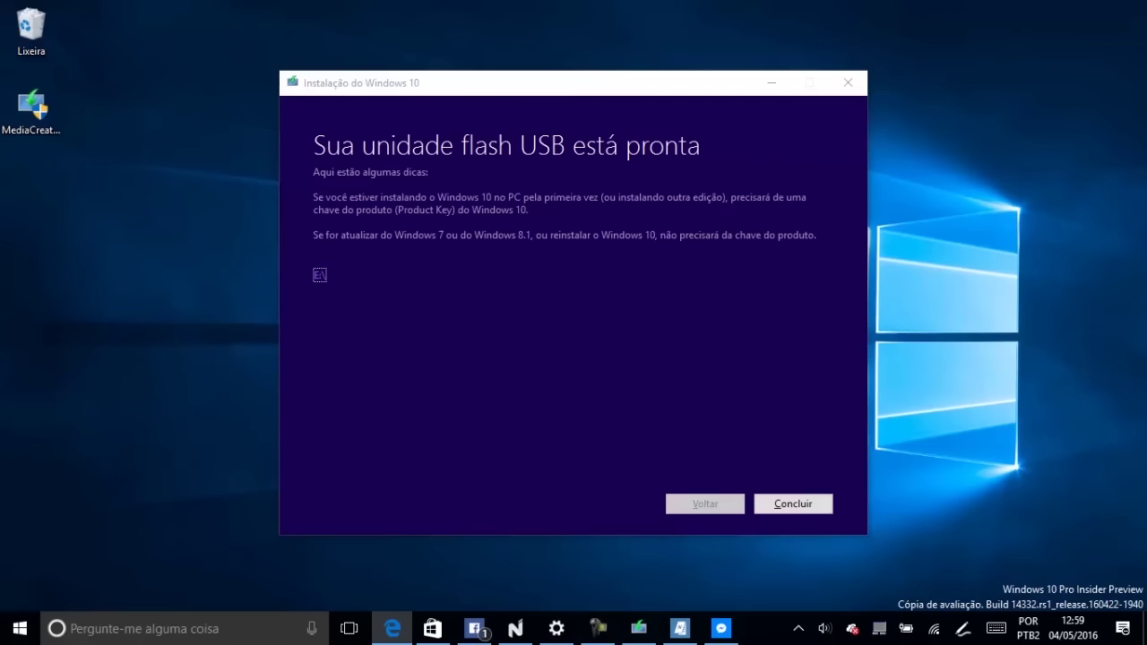
pyautogui.press('Return')
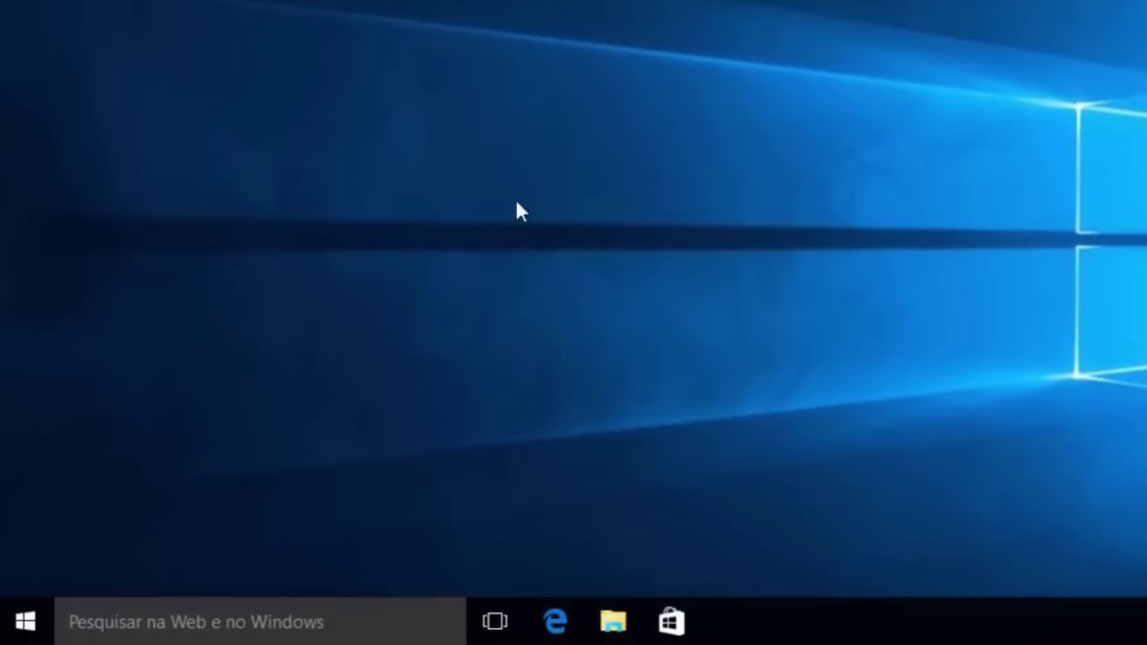
# - Restart Windows from the Start menu power options to enter PhoenixBIOS setup
pyautogui.click(31, 618)
pyautogui.click(114, 533)
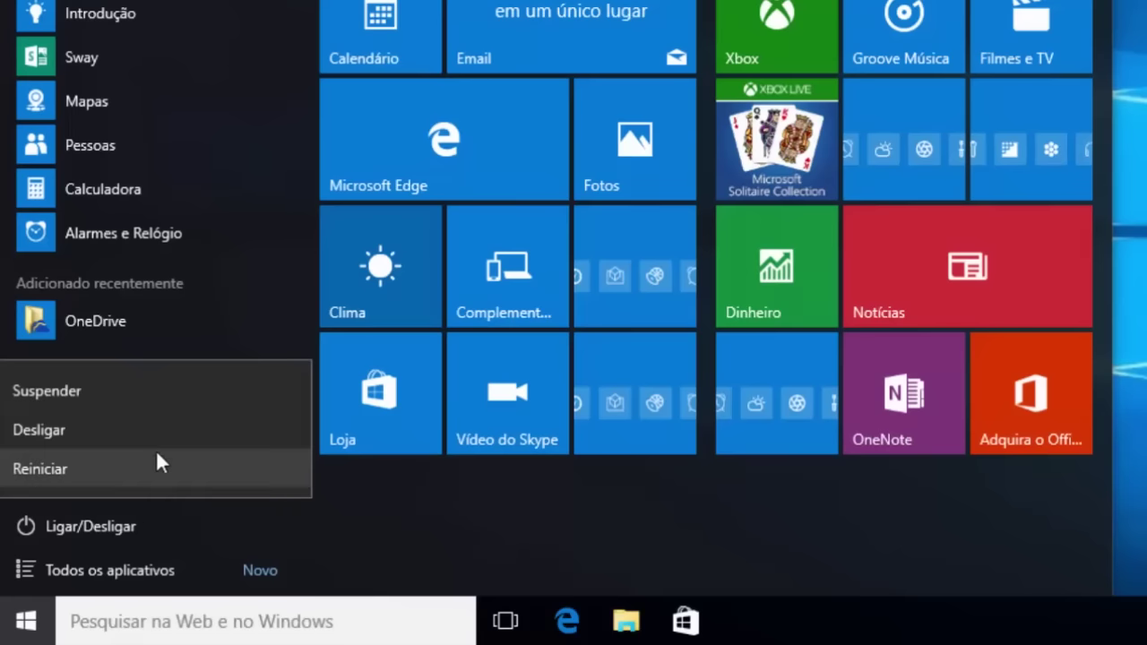
pyautogui.press('Escape')
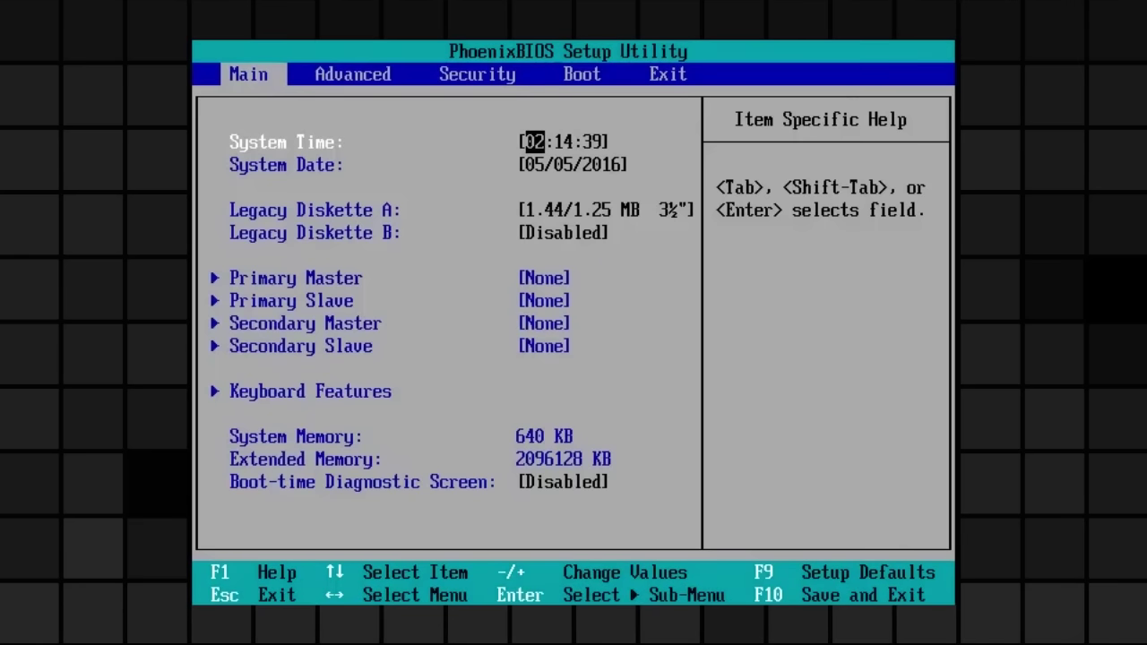
# - On the Boot tab, move CD-ROM Drive above Hard Drive
pyautogui.press('Right')
pyautogui.press('Right')
pyautogui.press('Right')
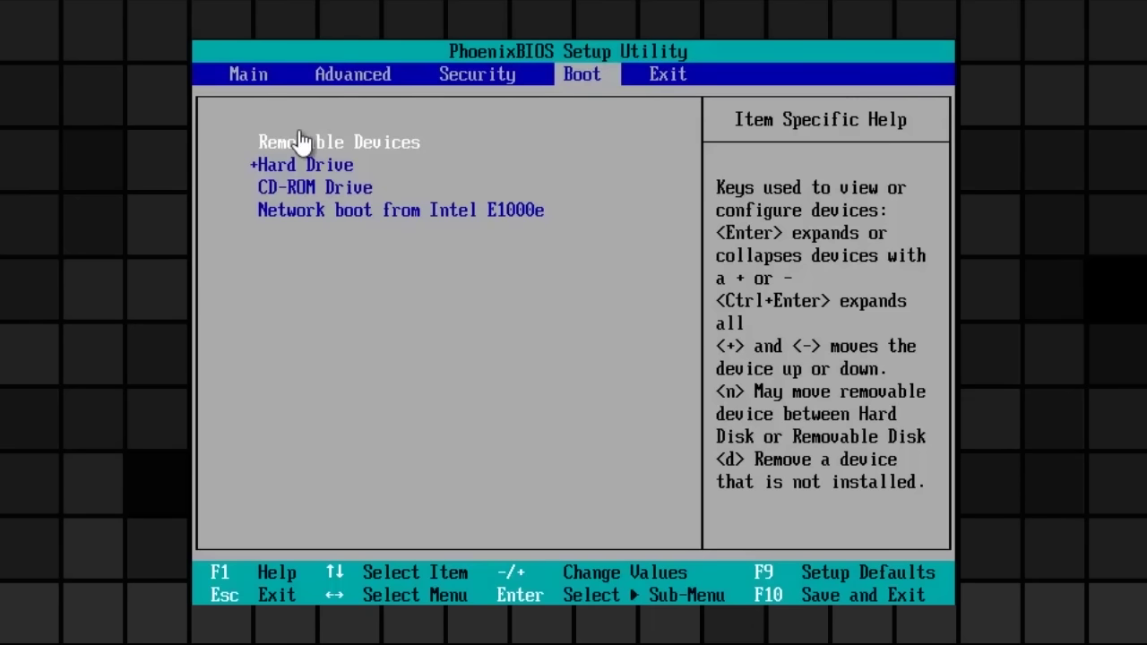
pyautogui.press('Down')
pyautogui.press('Down')
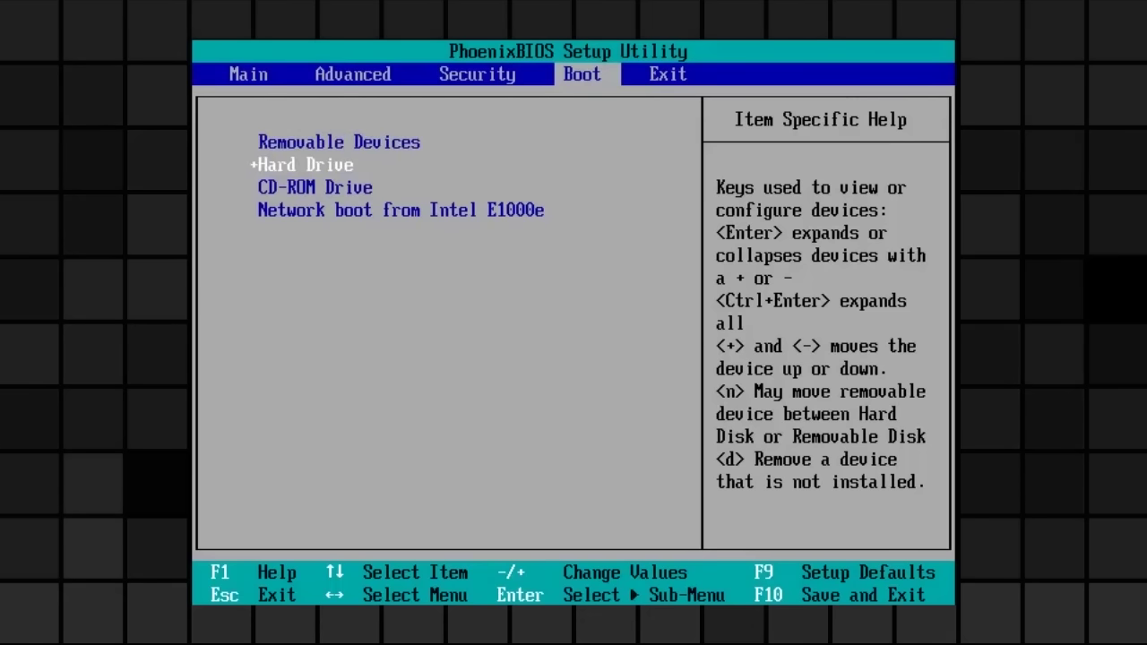
pyautogui.press('+')
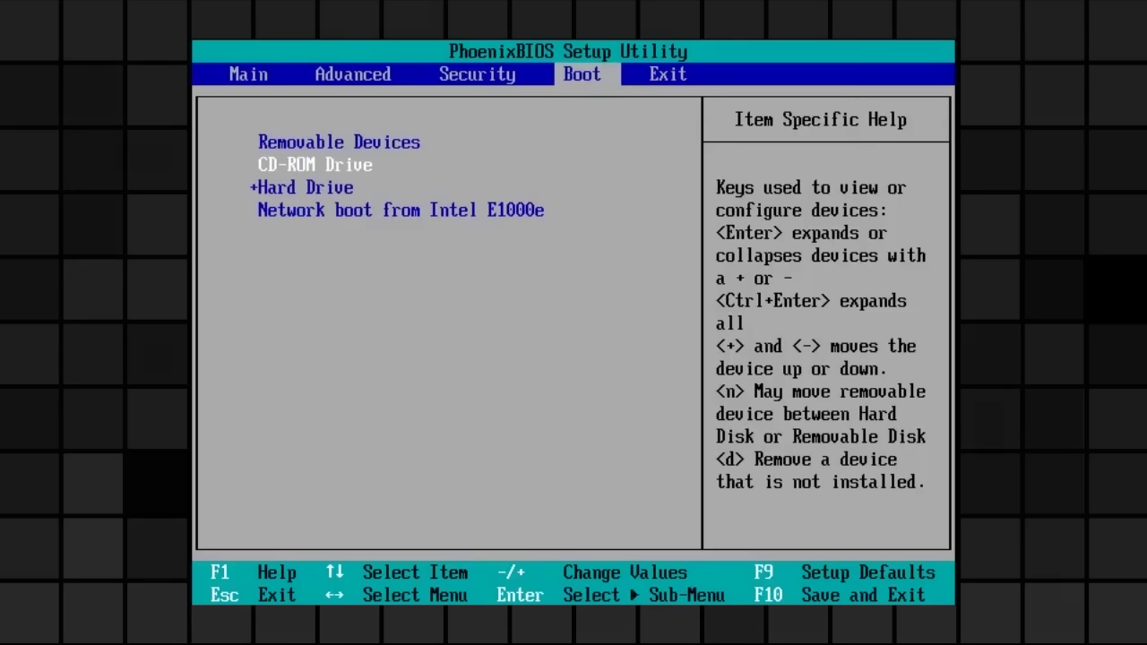
pyautogui.press('Down')
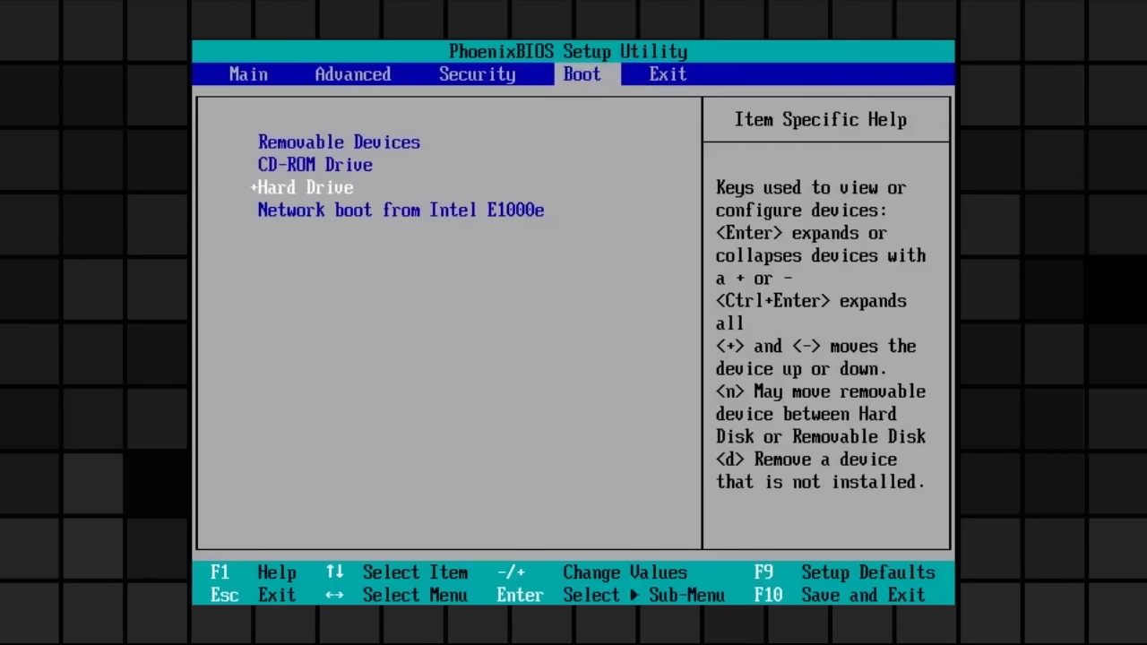
# - Choose Exit Saving Changes on the Exit tab and confirm Yes to reboot
pyautogui.press('Right')
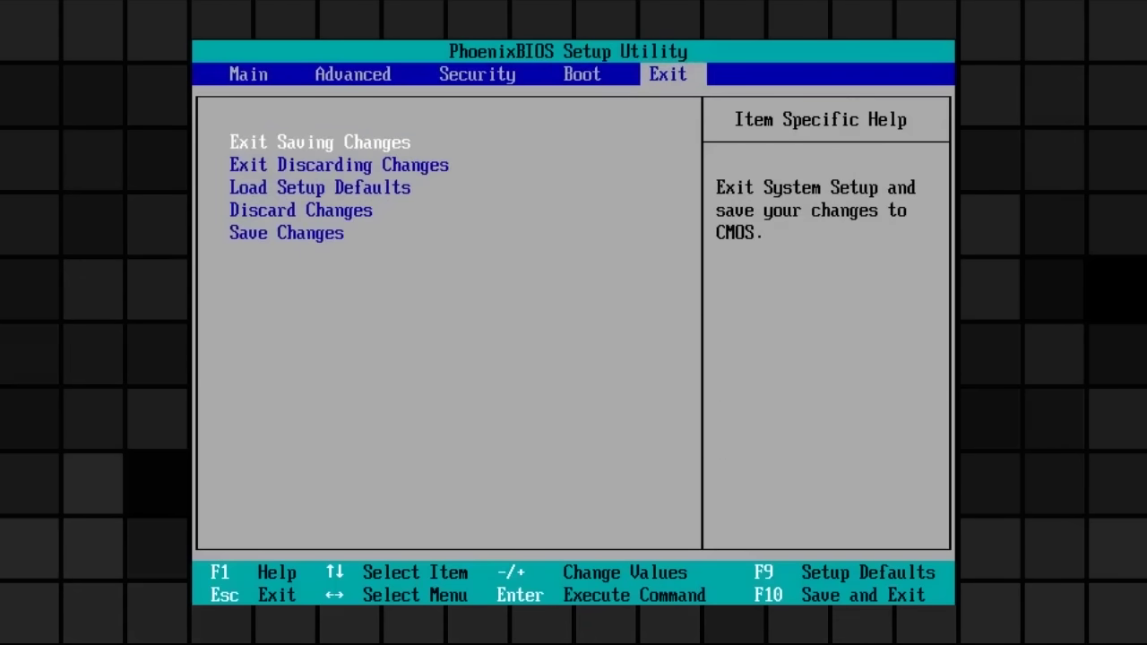
pyautogui.press('Down')
pyautogui.press('Up')
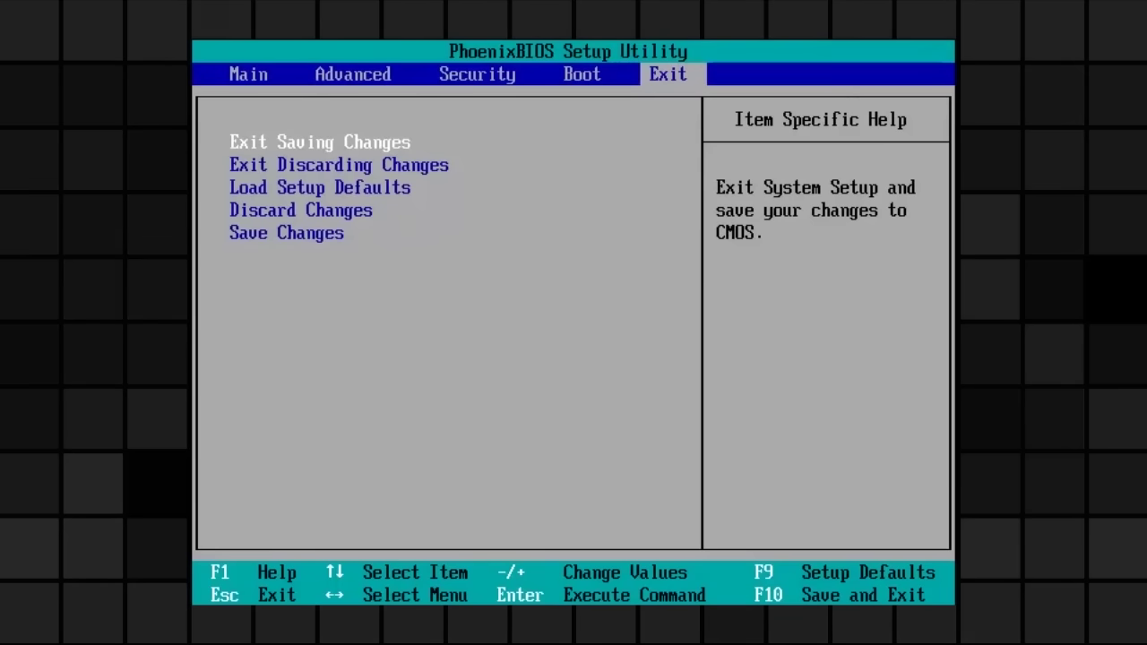
pyautogui.press('Return')
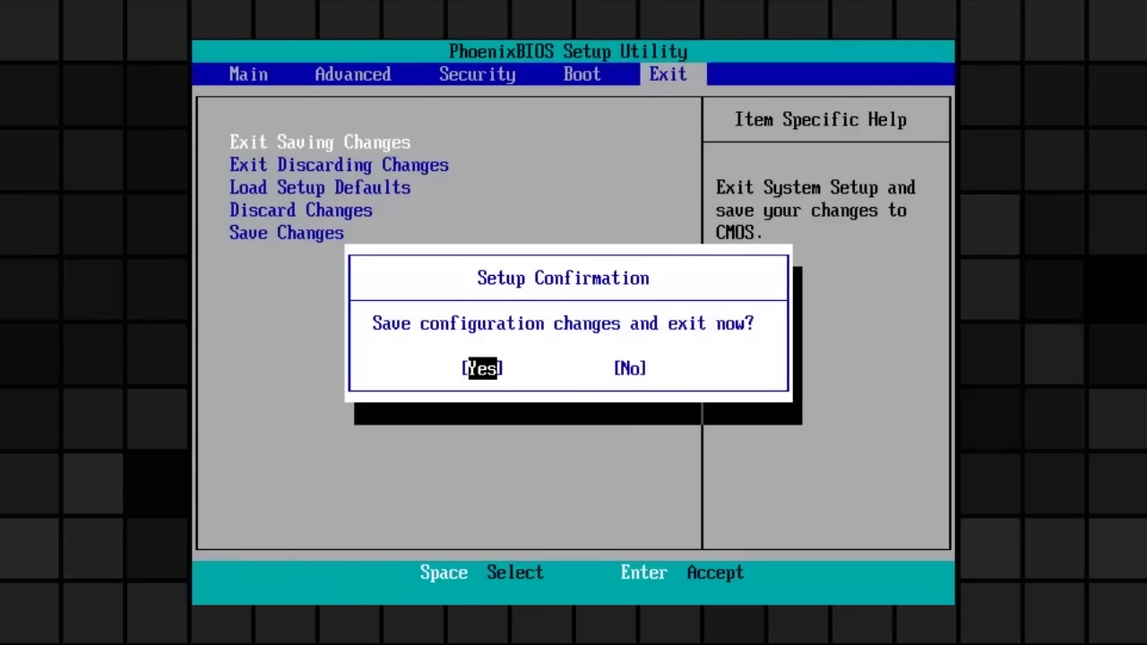
pyautogui.press('Return')
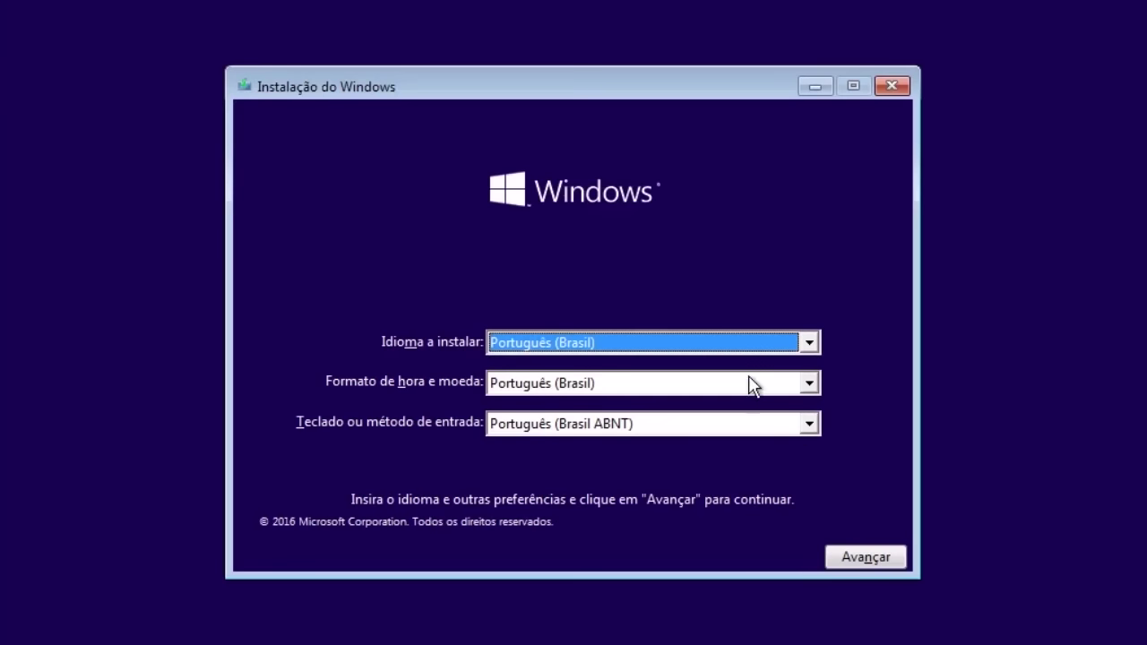
# - Select the Português (Brasil ABNT2) keyboard, continue, and choose Instalar agora
pyautogui.click(628, 430)
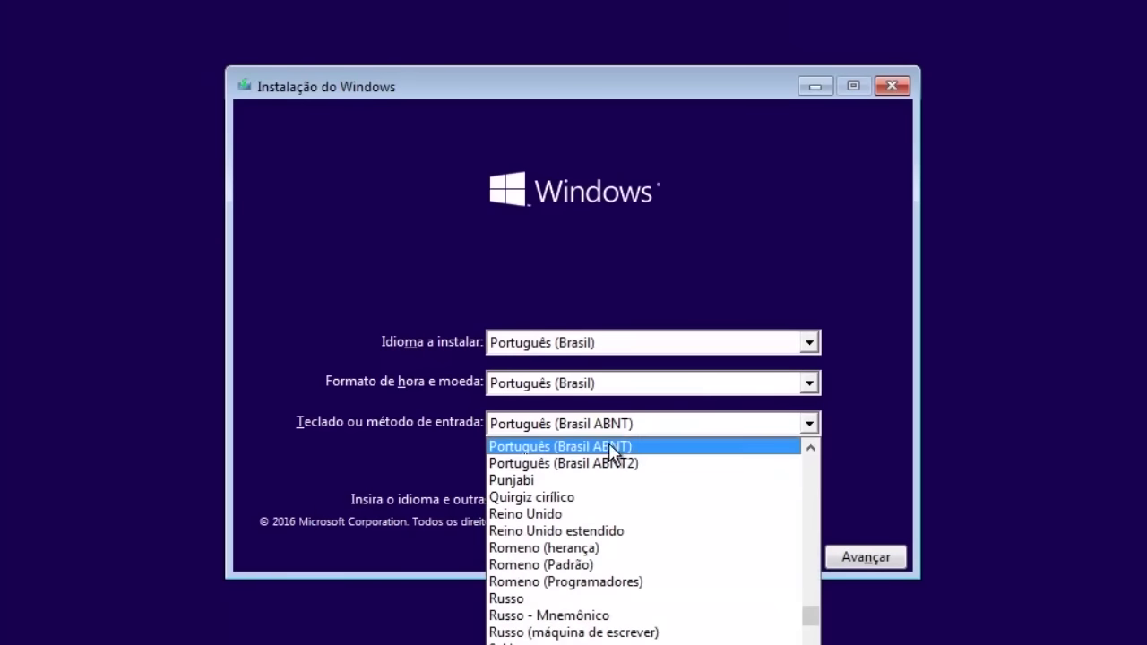
pyautogui.click(590, 466)
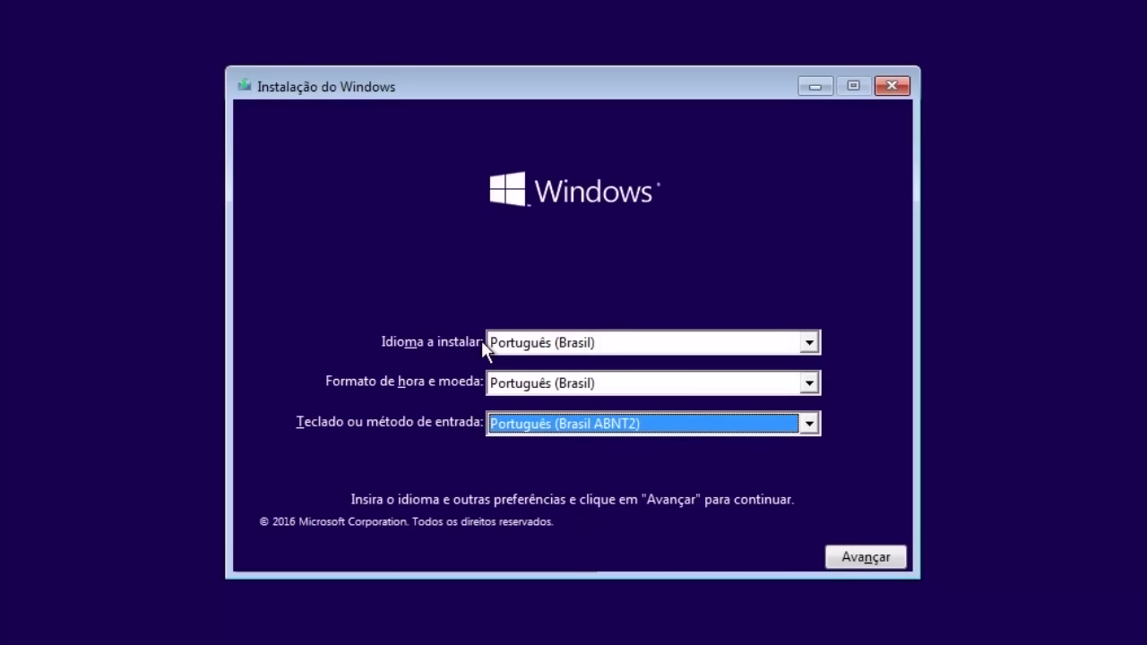
pyautogui.click(859, 561)
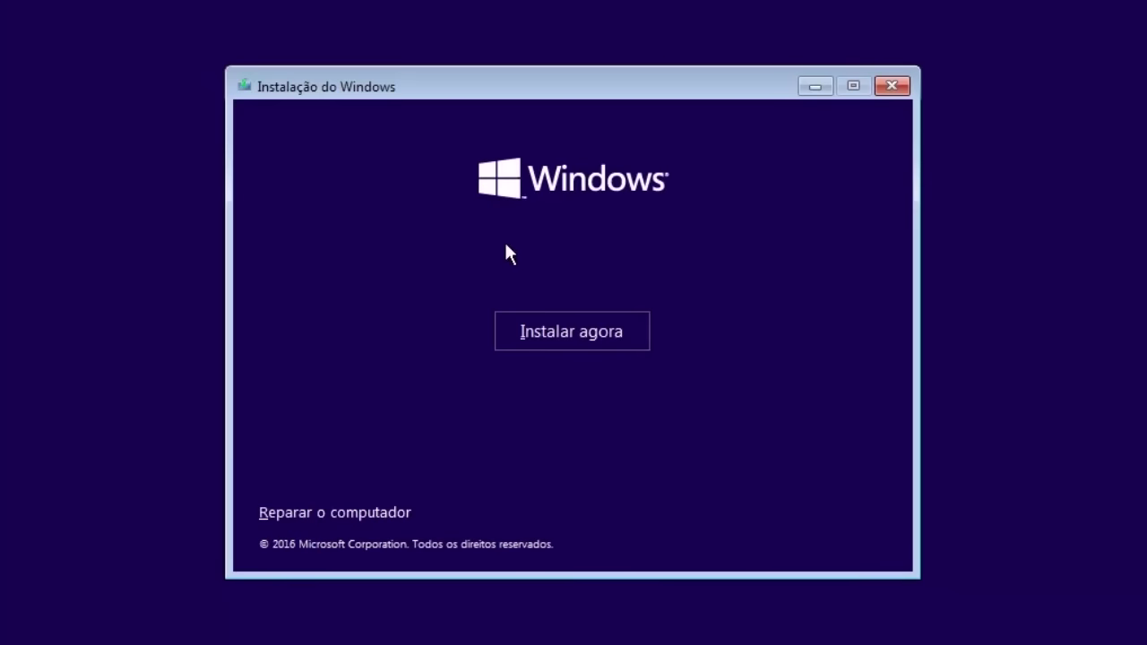
pyautogui.click(561, 342)
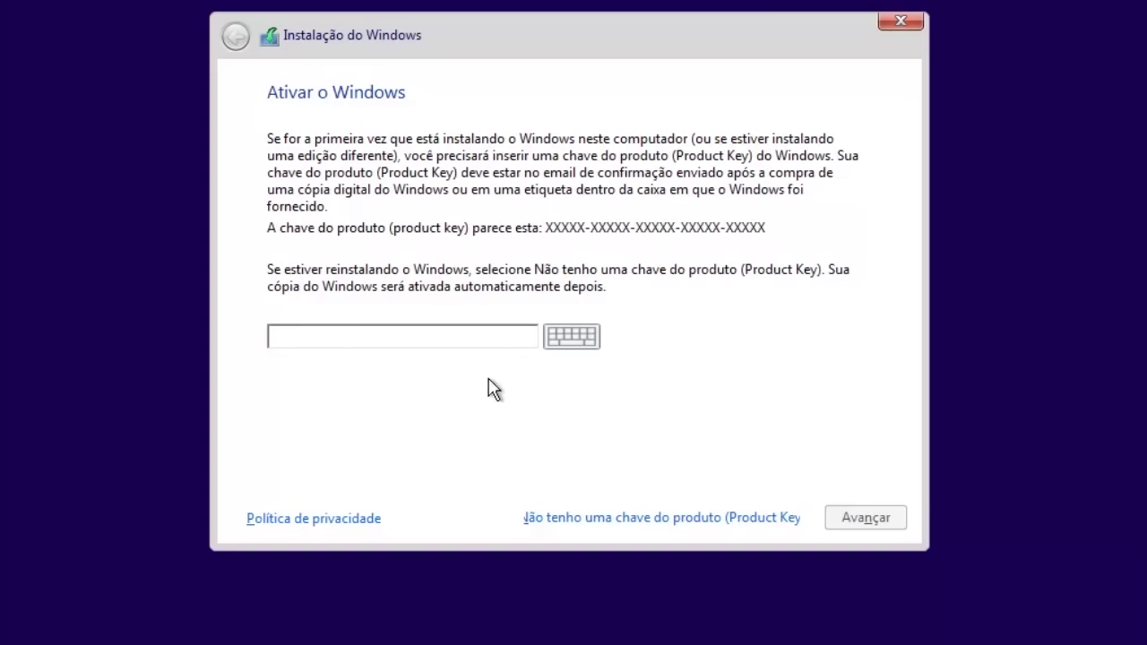
# - Skip the product key, choose Windows 10 Pro, and accept the licence terms
pyautogui.click(551, 522)
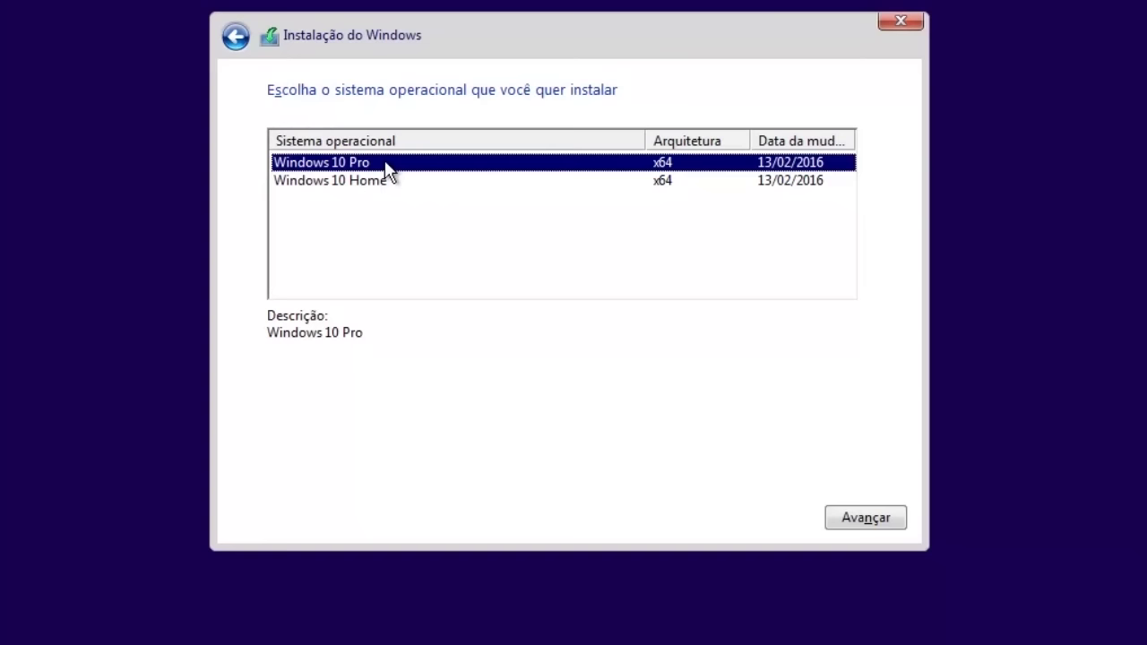
pyautogui.click(868, 515)
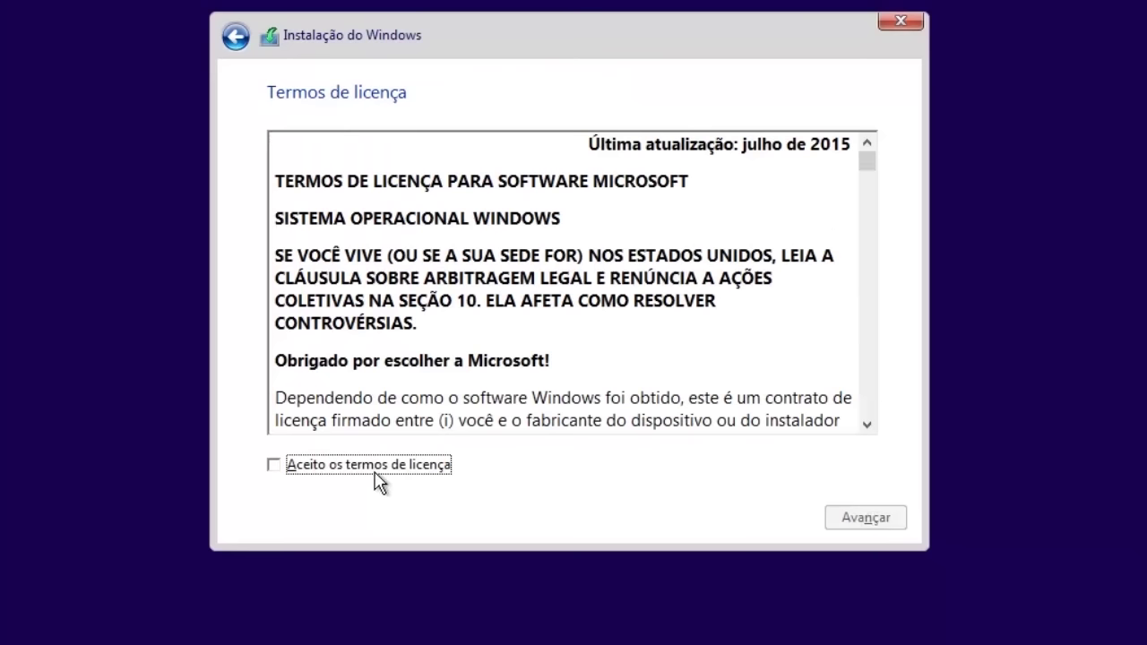
pyautogui.click(374, 474)
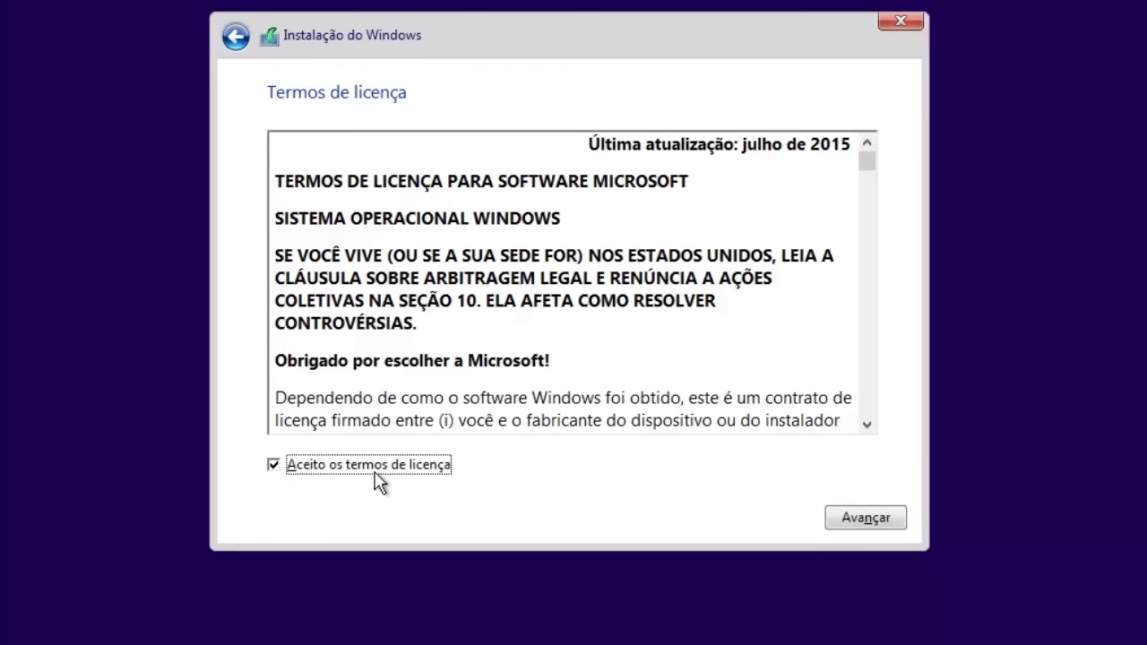
pyautogui.click(889, 522)
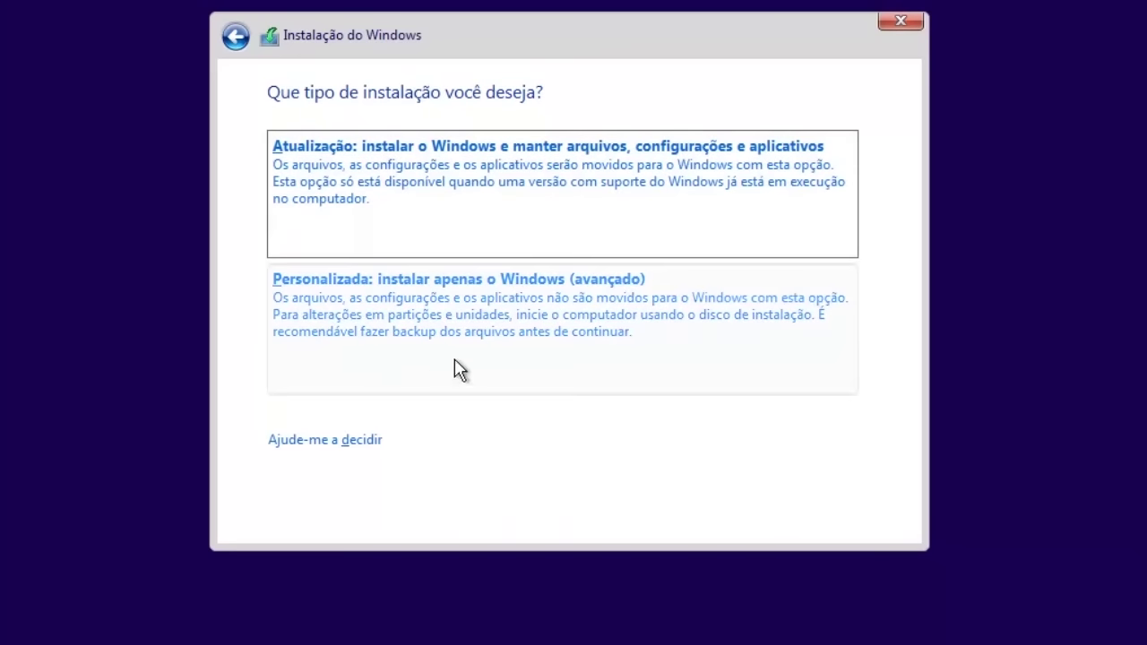
# - Choose a custom installation and delete Partição 2 and Partição 1 on Drive 0
pyautogui.click(296, 296)
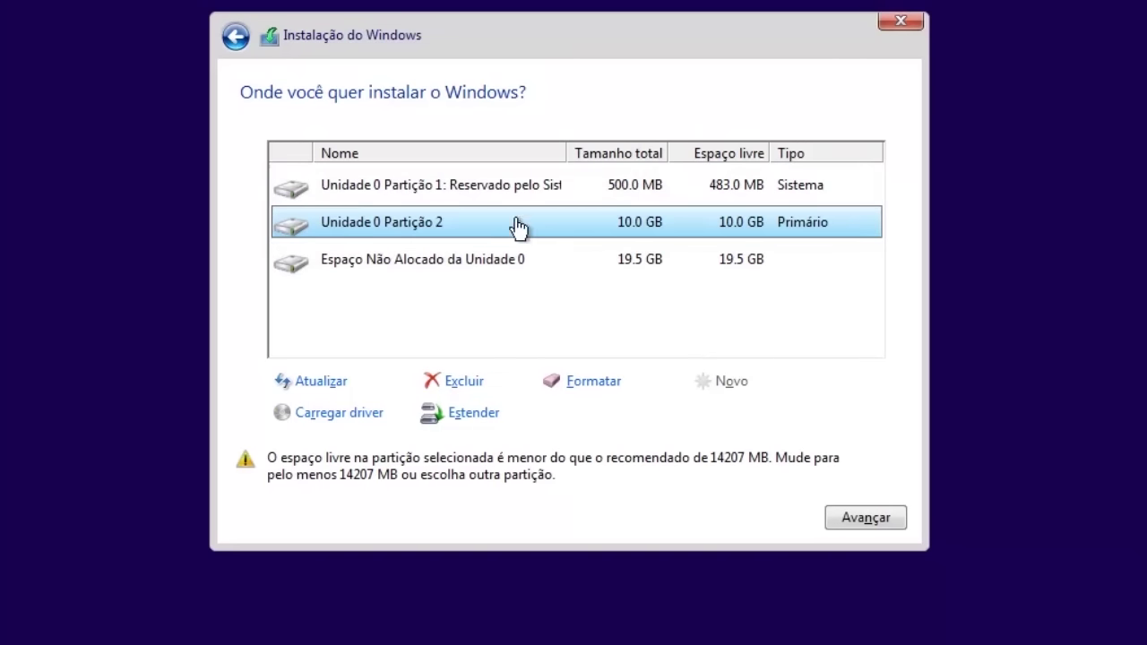
pyautogui.click(498, 248)
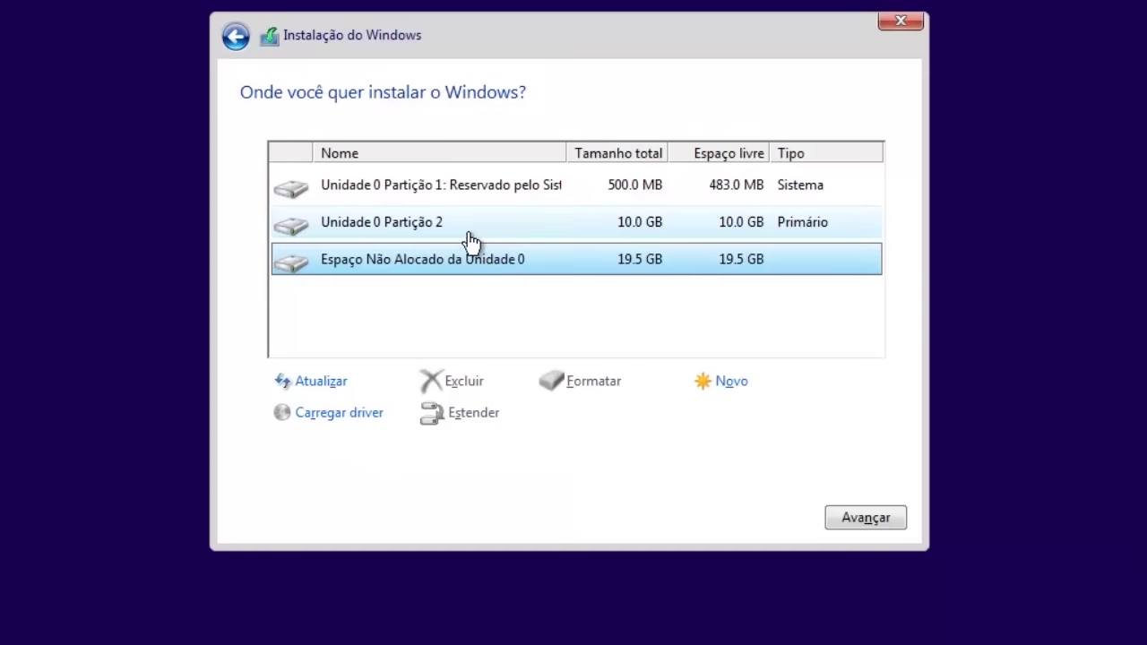
pyautogui.click(473, 226)
pyautogui.click(464, 383)
pyautogui.click(724, 415)
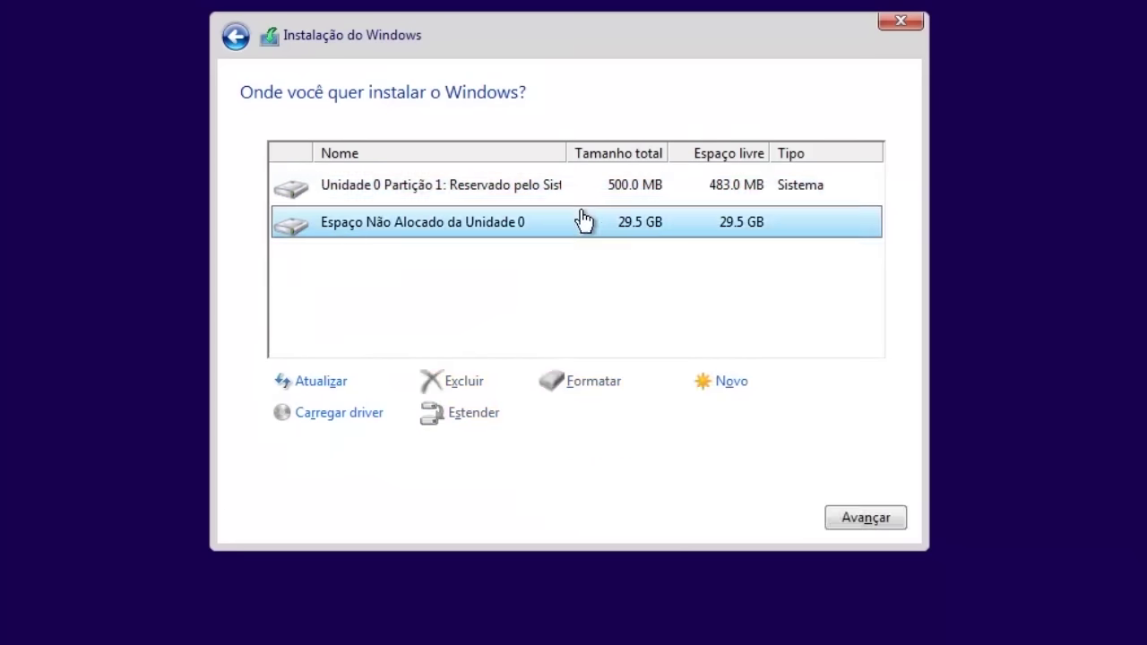
pyautogui.click(469, 381)
pyautogui.click(724, 415)
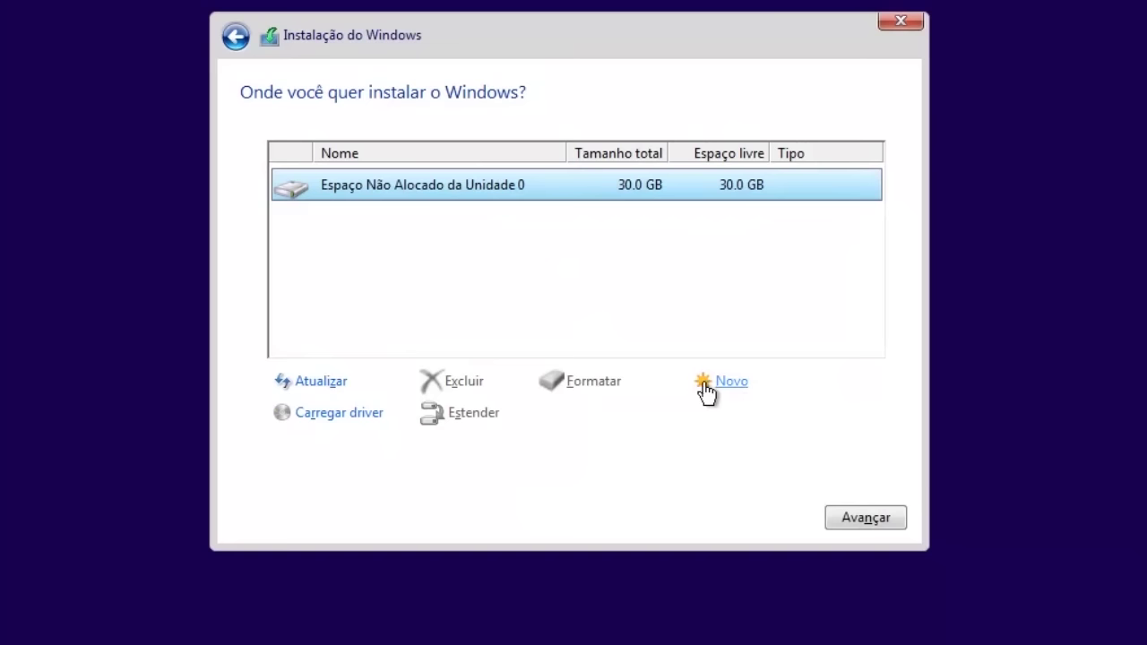
# - Create a new 30718 MB partition in the unallocated space and install Windows on it
pyautogui.click(730, 387)
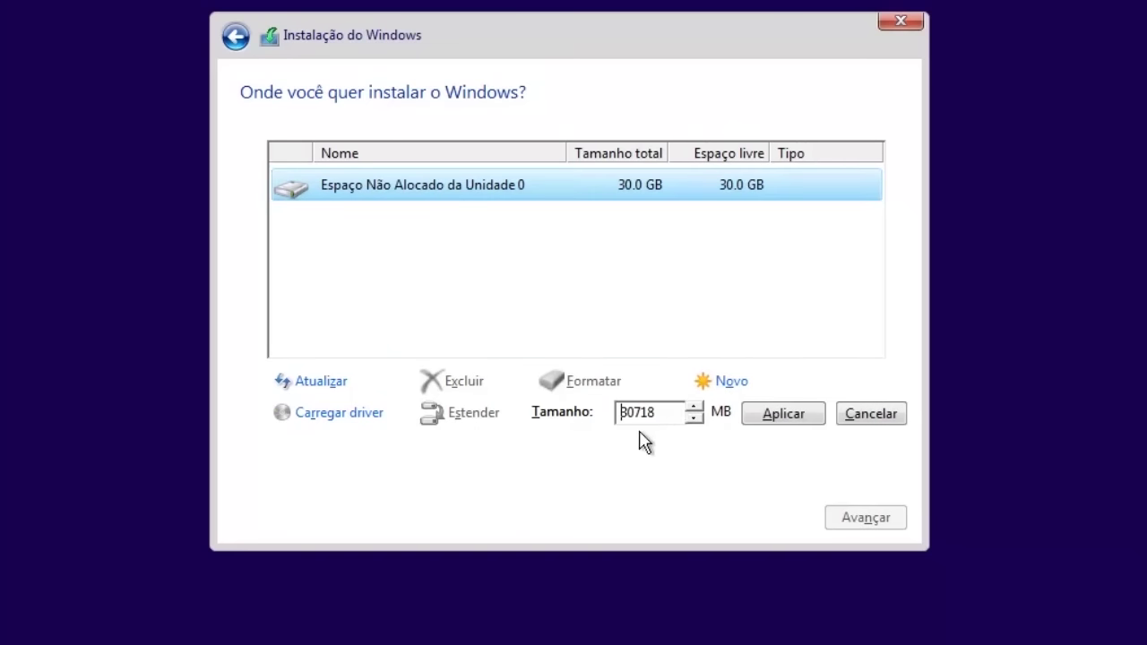
pyautogui.click(694, 409)
pyautogui.click(773, 421)
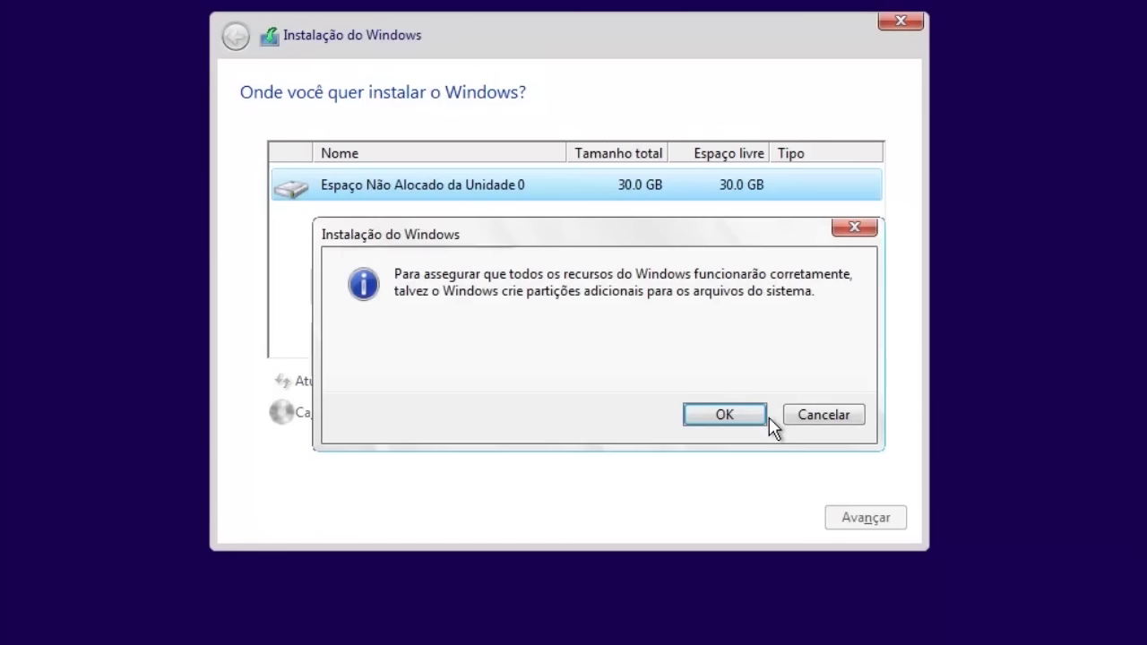
pyautogui.click(725, 418)
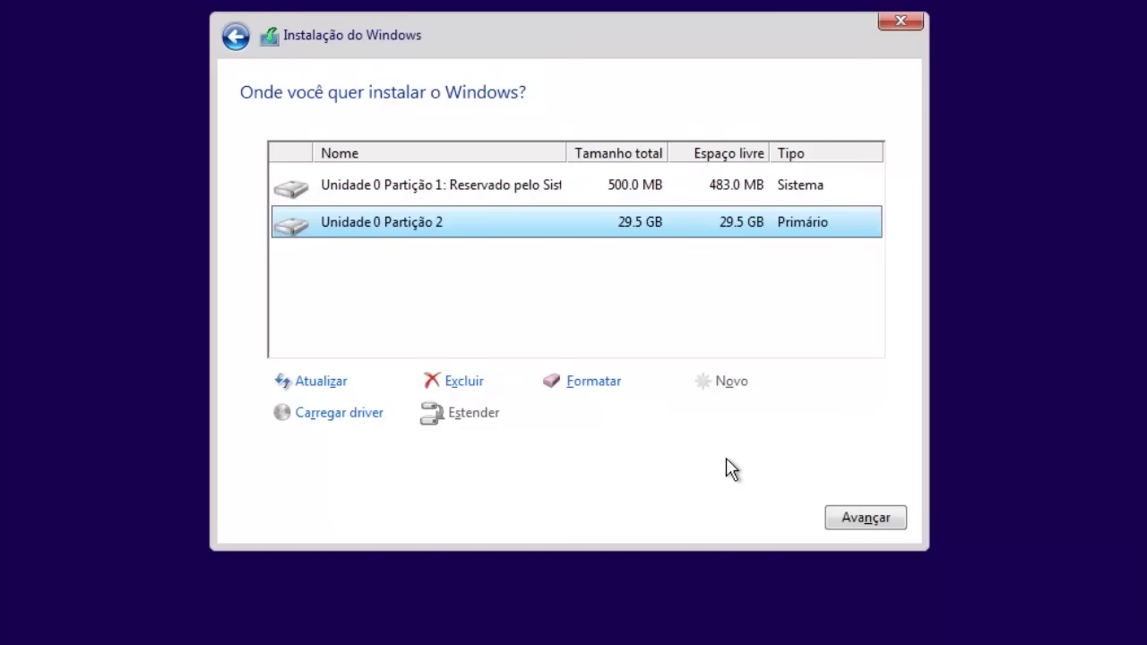
pyautogui.click(863, 518)
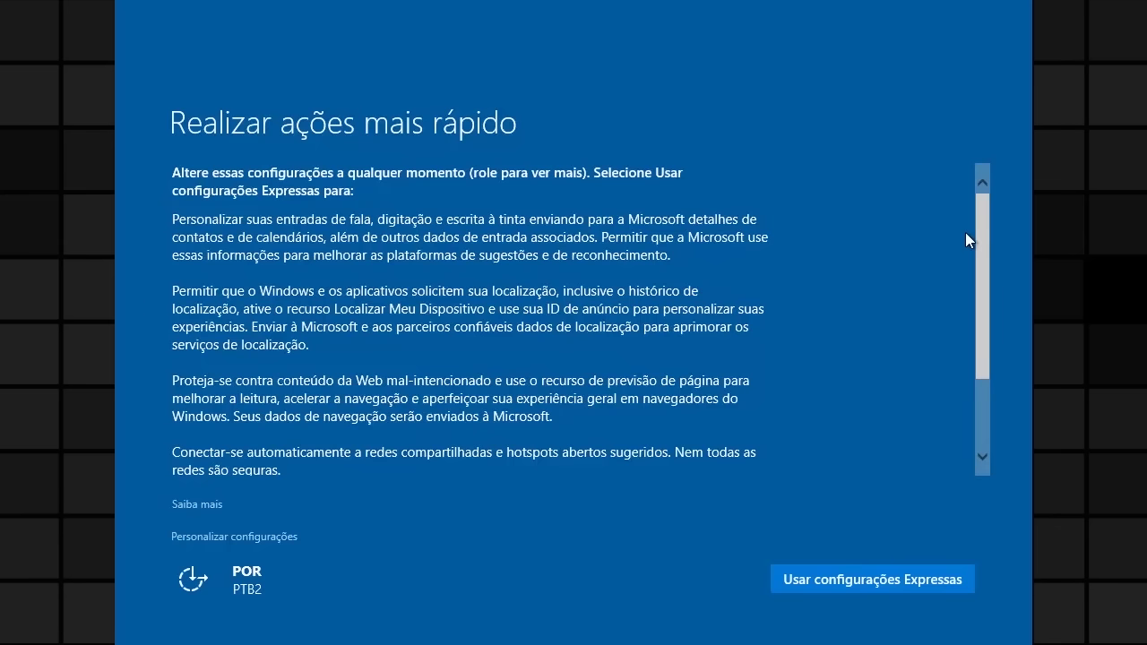
# - Review the Realizar ações mais rápido page and accept the express settings
pyautogui.click(978, 400)
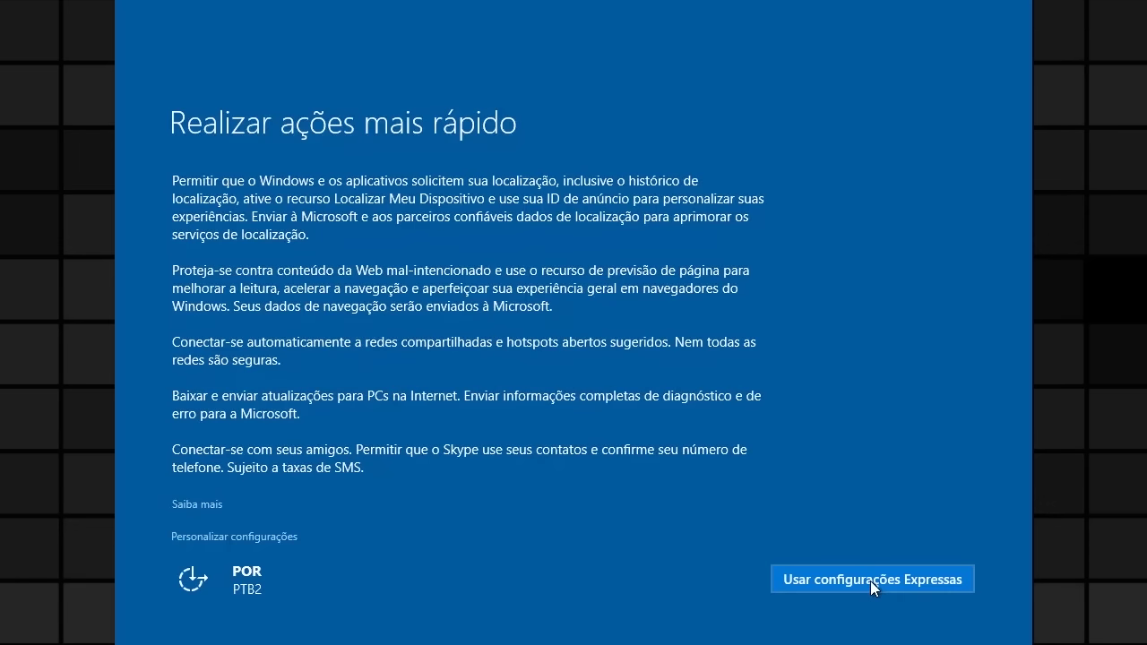
pyautogui.click(871, 581)
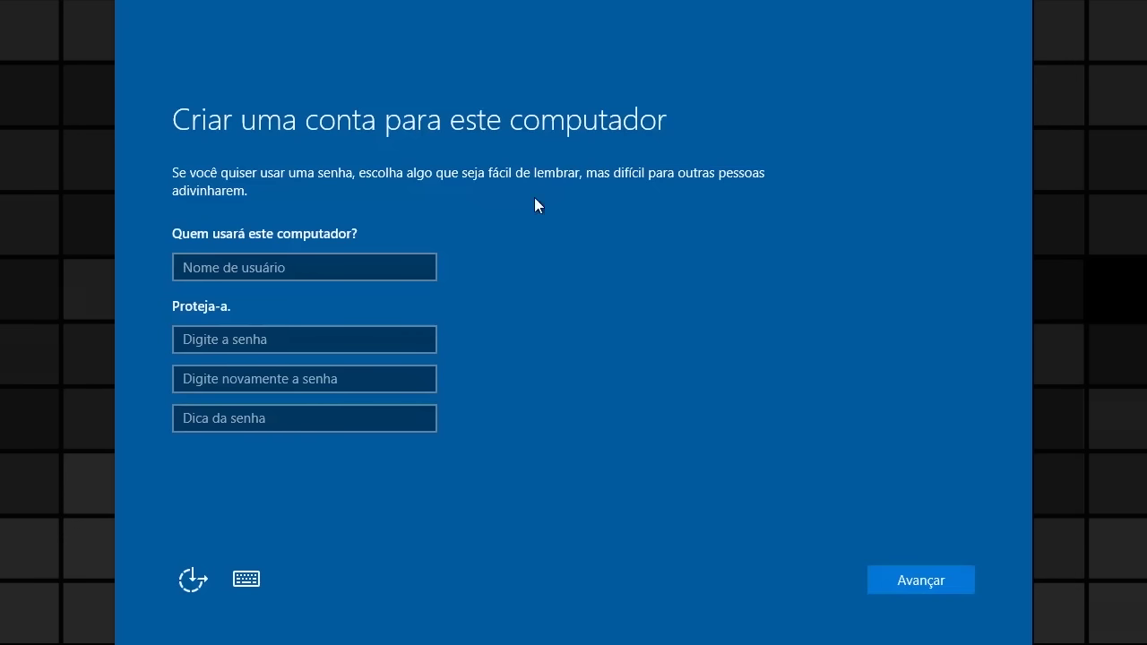
# - Enter the local account's user name and password, revealing the password to check it
pyautogui.click(308, 267)
pyautogui.click(329, 268)
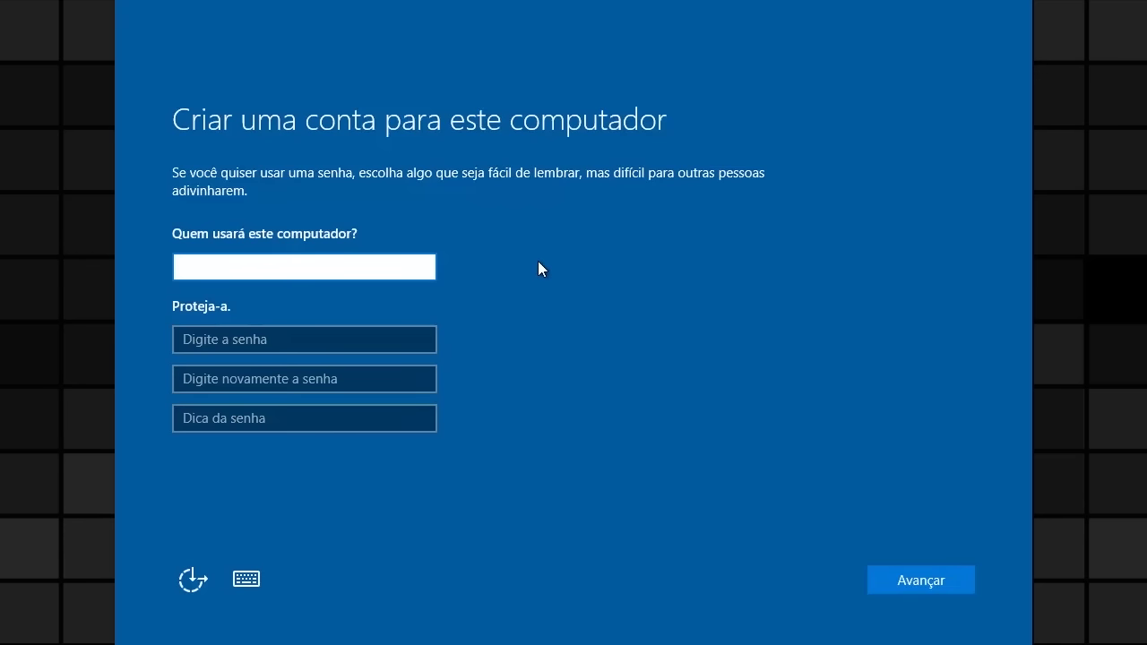
pyautogui.write('Rafael Shikamaru')
pyautogui.press('Tab')
pyautogui.write('•••••')
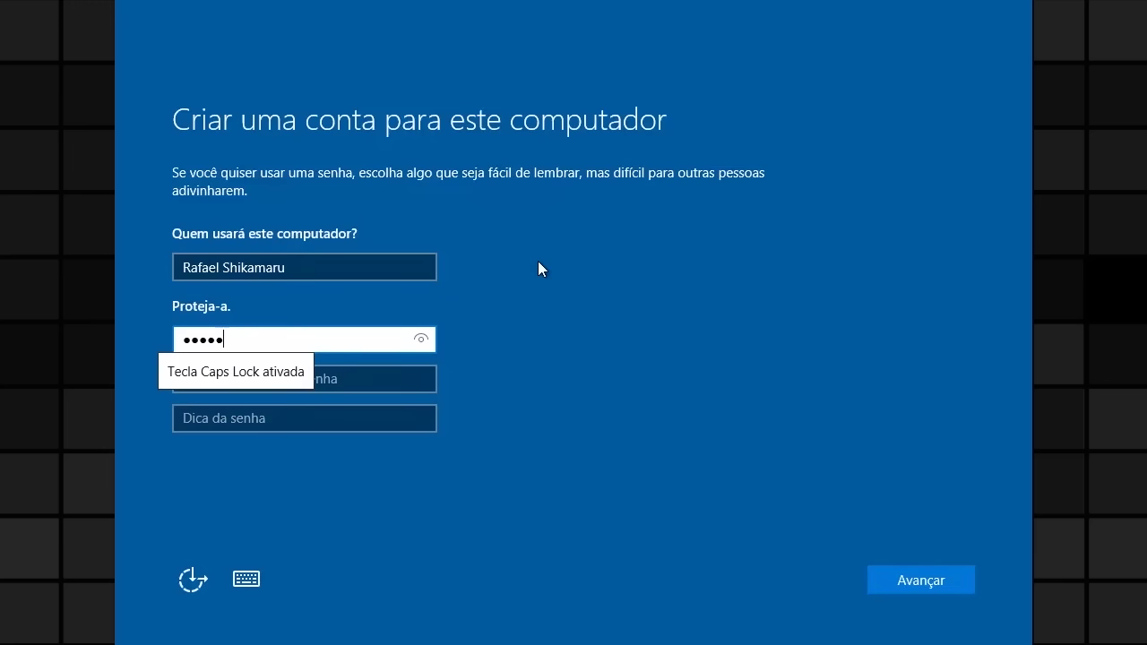
pyautogui.click(422, 340)
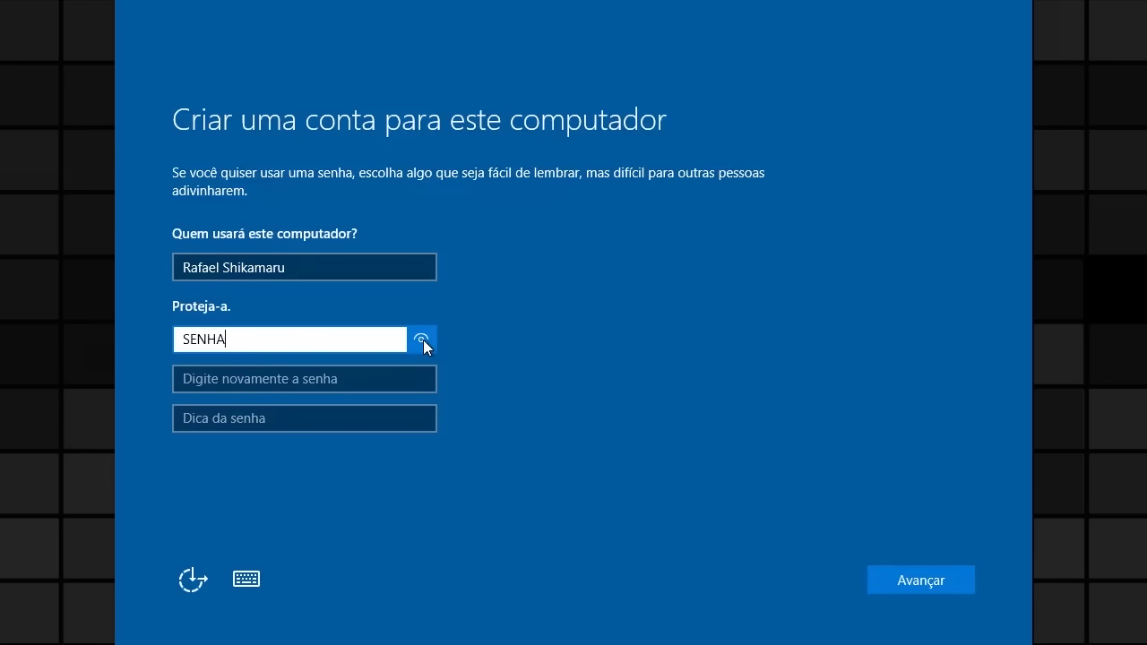
pyautogui.click(384, 382)
# - Confirm the password, add a password hint, and submit the account to reach the desktop
pyautogui.write('SENHA')
pyautogui.press('Tab')
pyautogui.write('LEMBRETE DA SENHA')
pyautogui.press('Return')
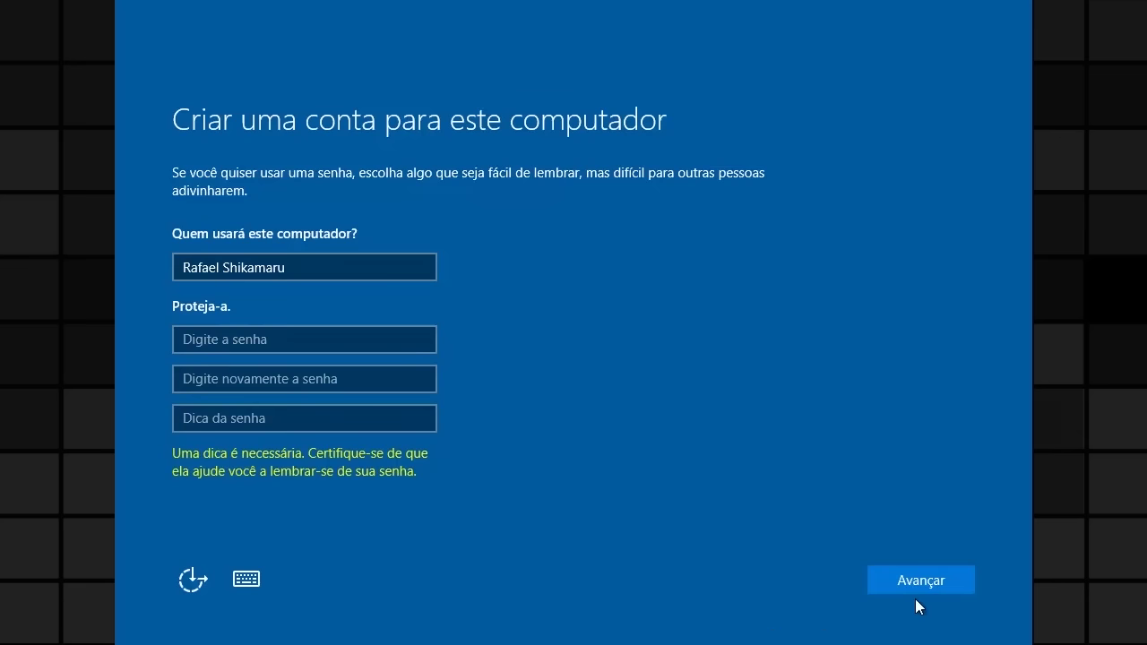
pyautogui.click(915, 593)
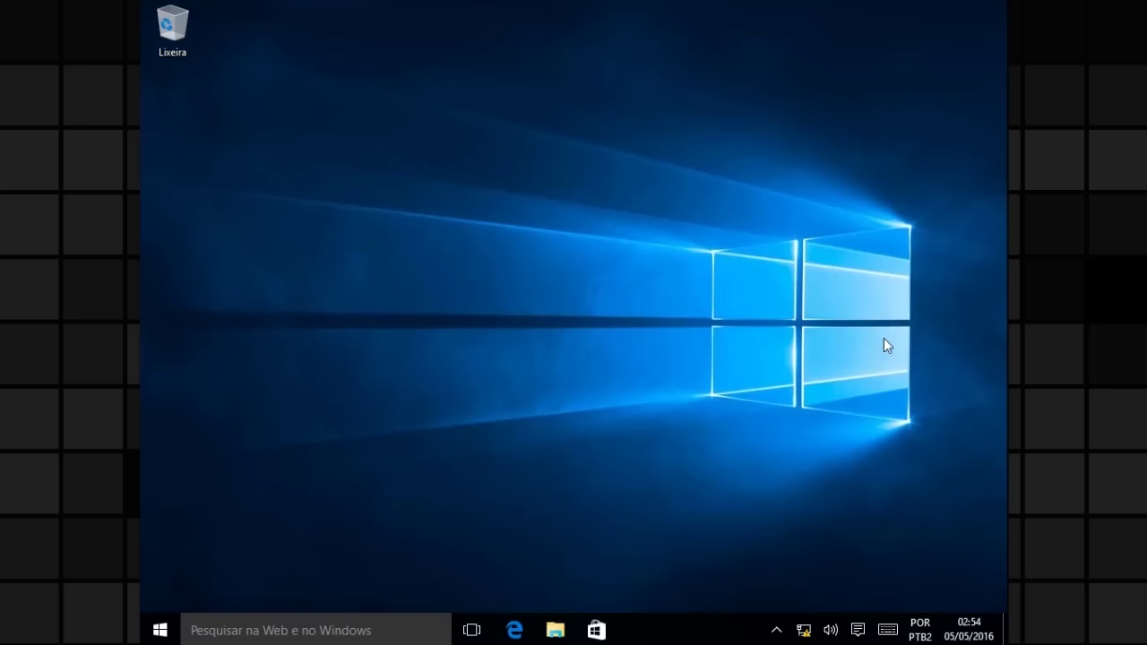
pyautogui.moveTo(807, 633)
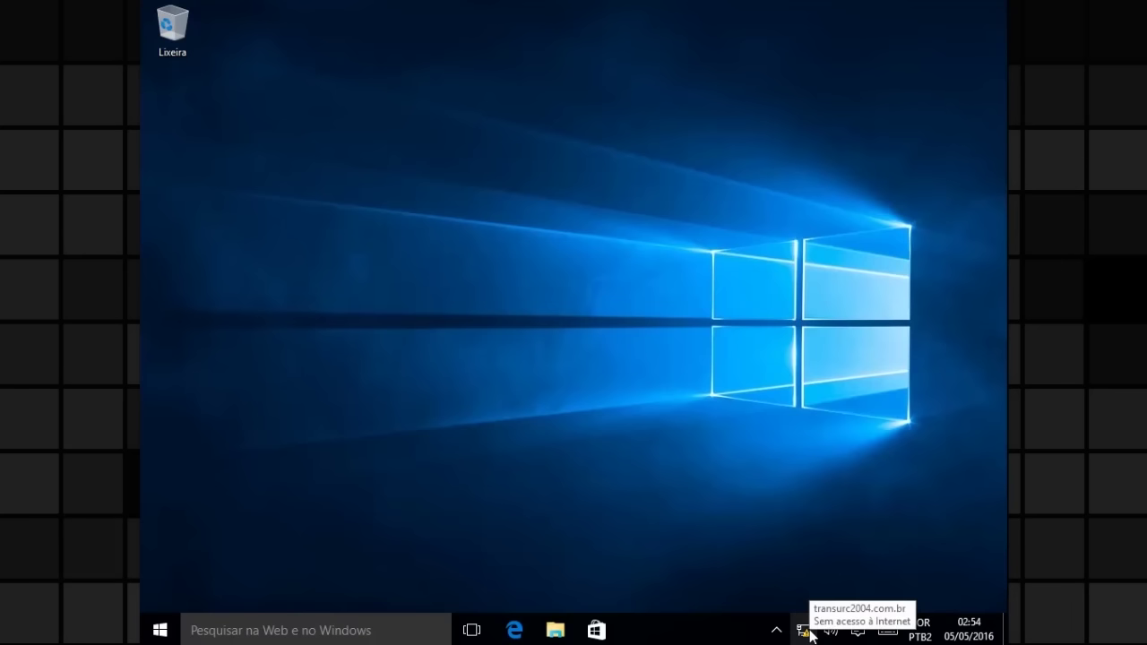